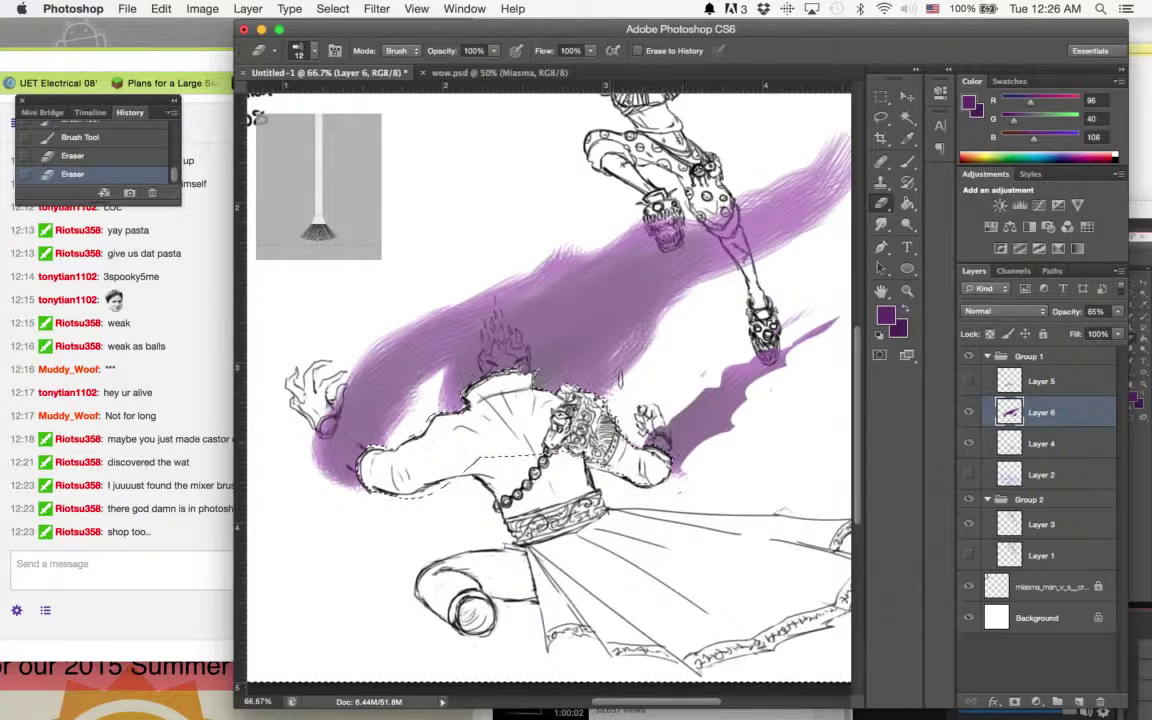
# Erase jagged wisps into the purple swath near the legs, left hand and upper edge
pyautogui.moveTo(659, 345); pyautogui.dragTo(715, 175)
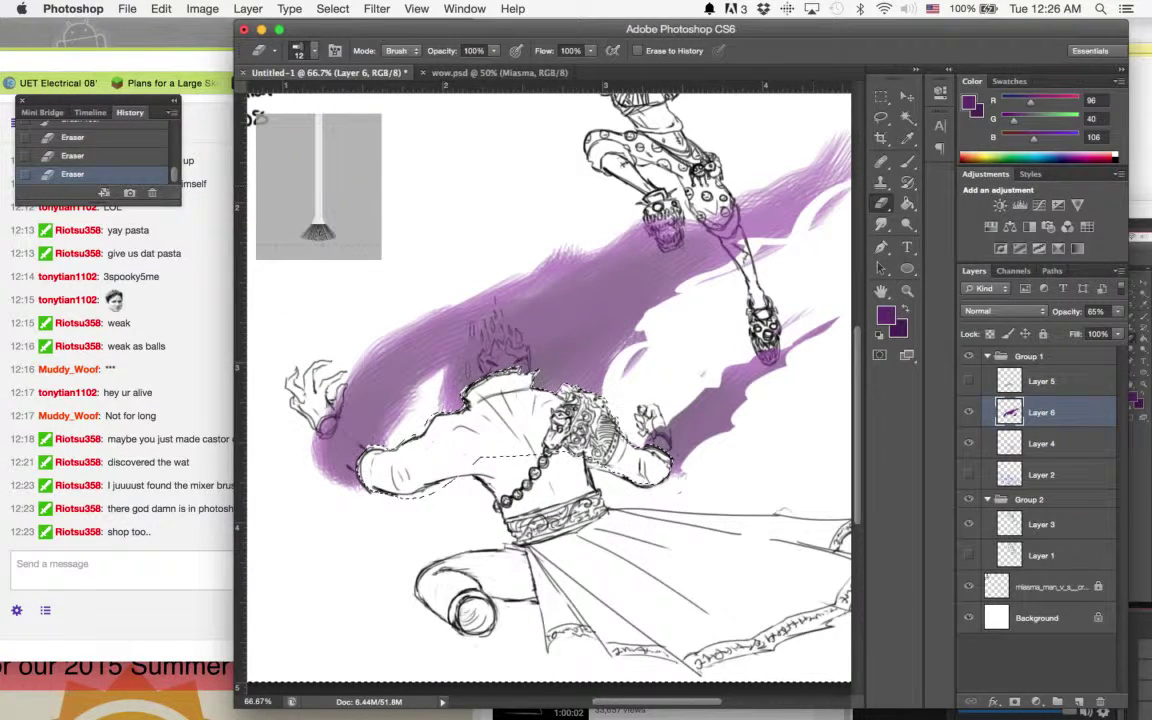
pyautogui.moveTo(335, 455); pyautogui.dragTo(325, 425)
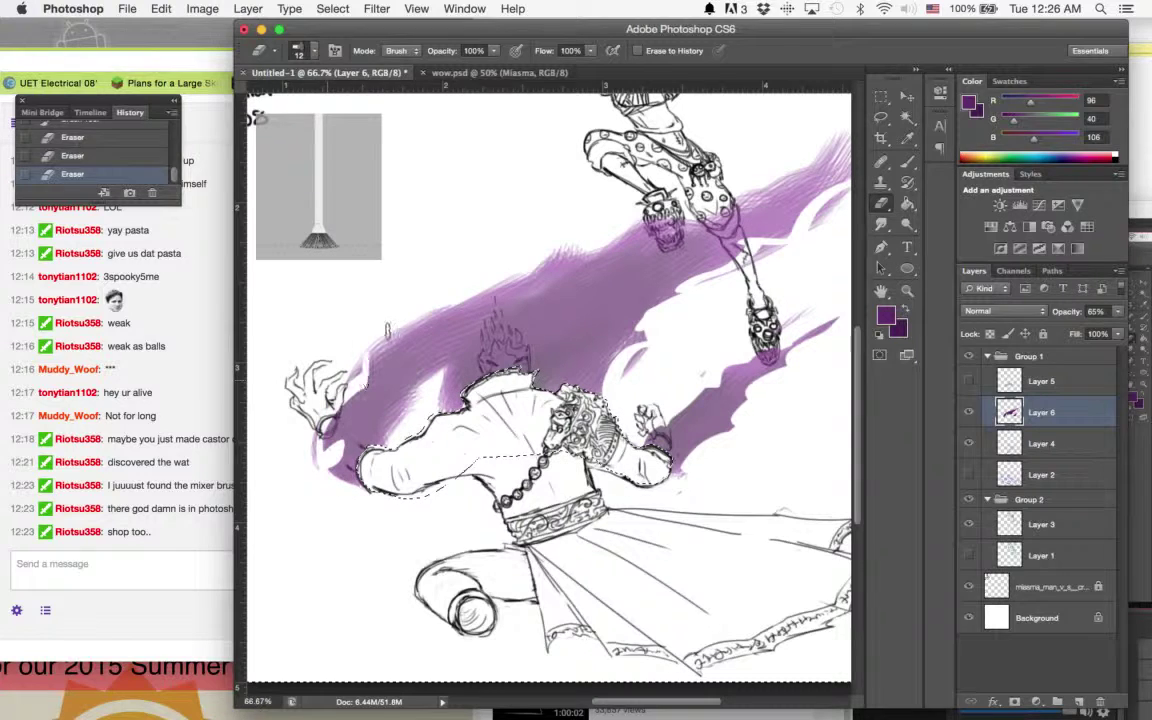
pyautogui.moveTo(418, 330); pyautogui.dragTo(600, 235)
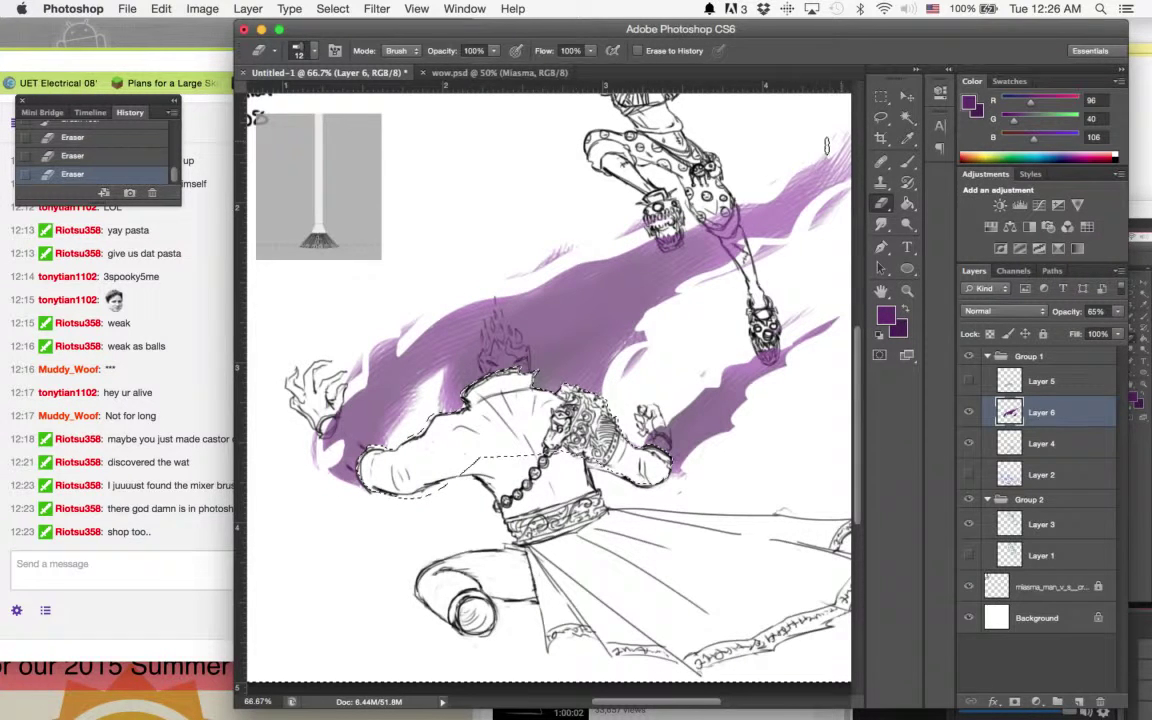
pyautogui.moveTo(437, 405); pyautogui.dragTo(400, 400)
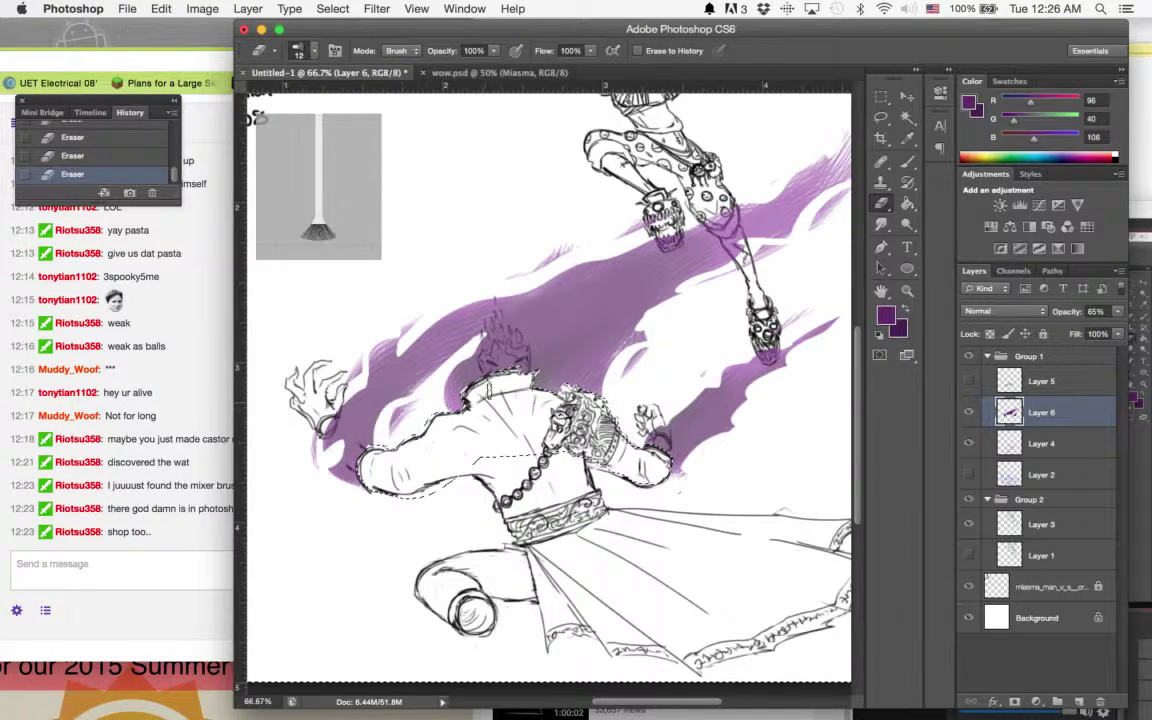
pyautogui.moveTo(420, 318)
pyautogui.mouseDown()
pyautogui.moveTo(495, 255)
pyautogui.moveTo(588, 283)
pyautogui.moveTo(486, 253)
pyautogui.mouseUp()
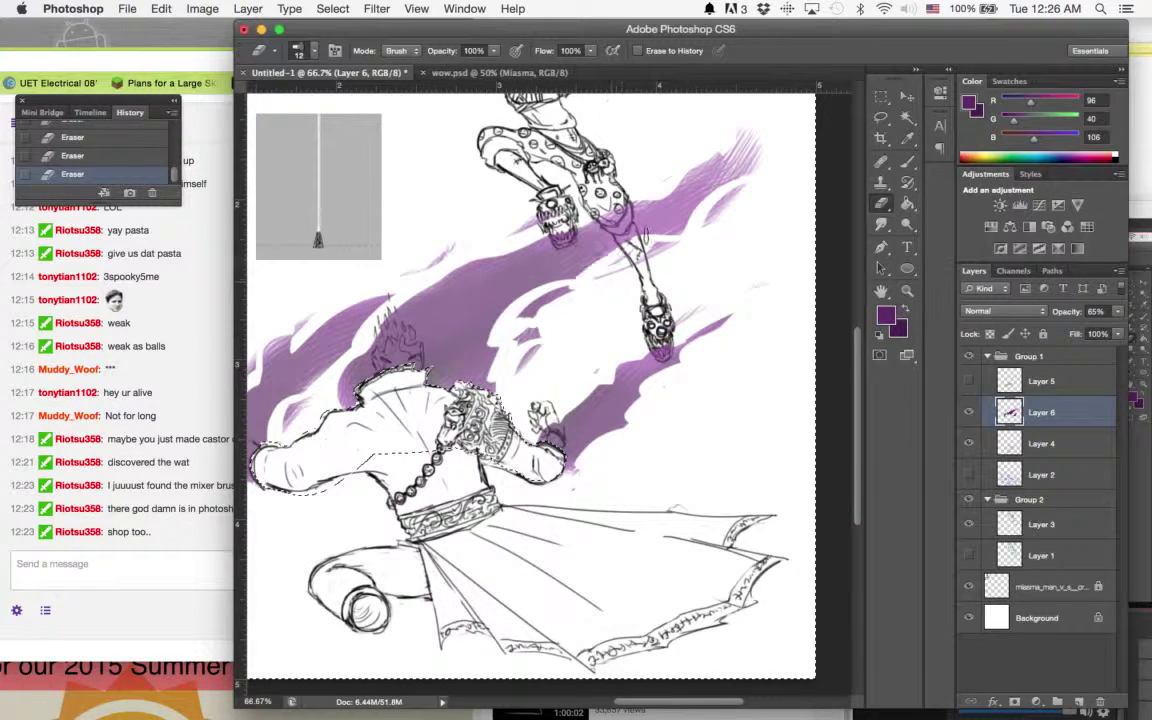
# Pan to the upper figure and lighten the purple wash near its leg
pyautogui.moveTo(675, 236); pyautogui.dragTo(733, 256)
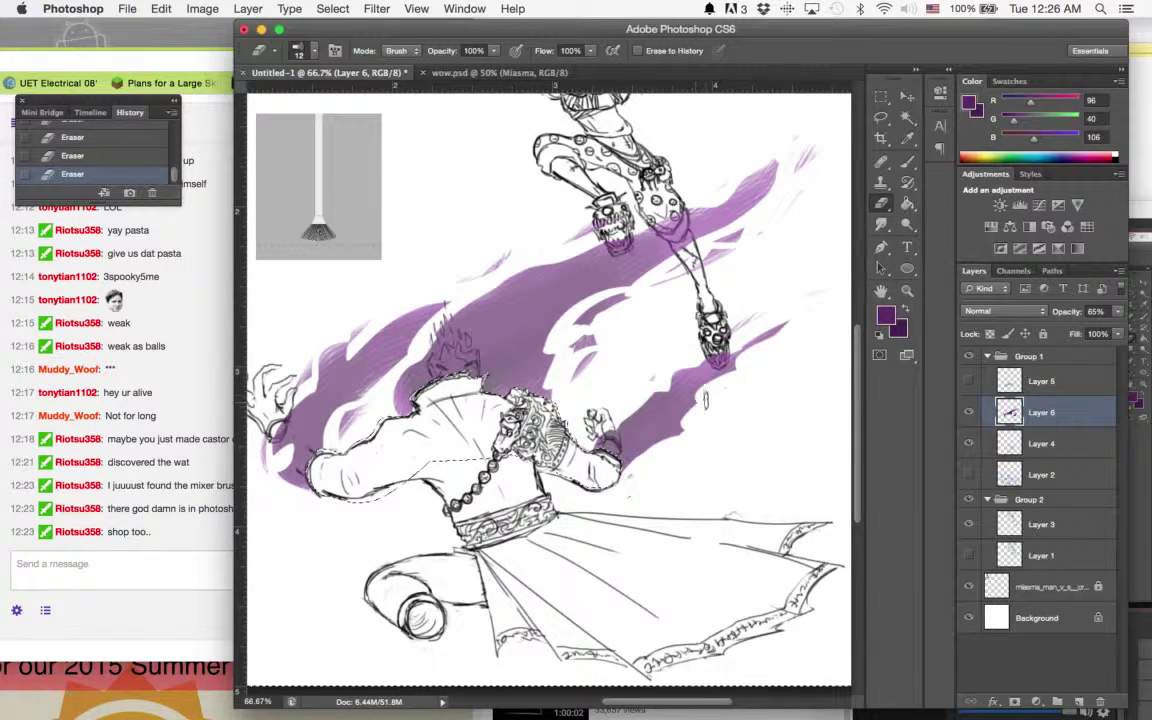
pyautogui.moveTo(686, 349); pyautogui.dragTo(706, 425)
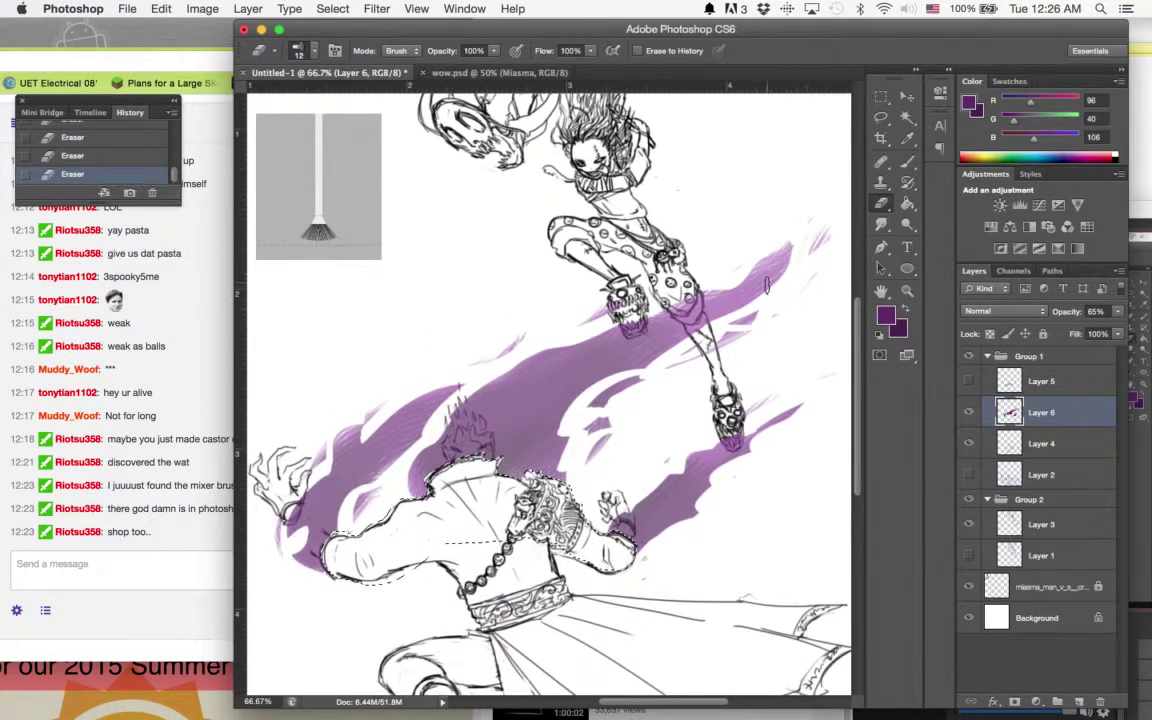
pyautogui.moveTo(745, 278); pyautogui.dragTo(822, 212)
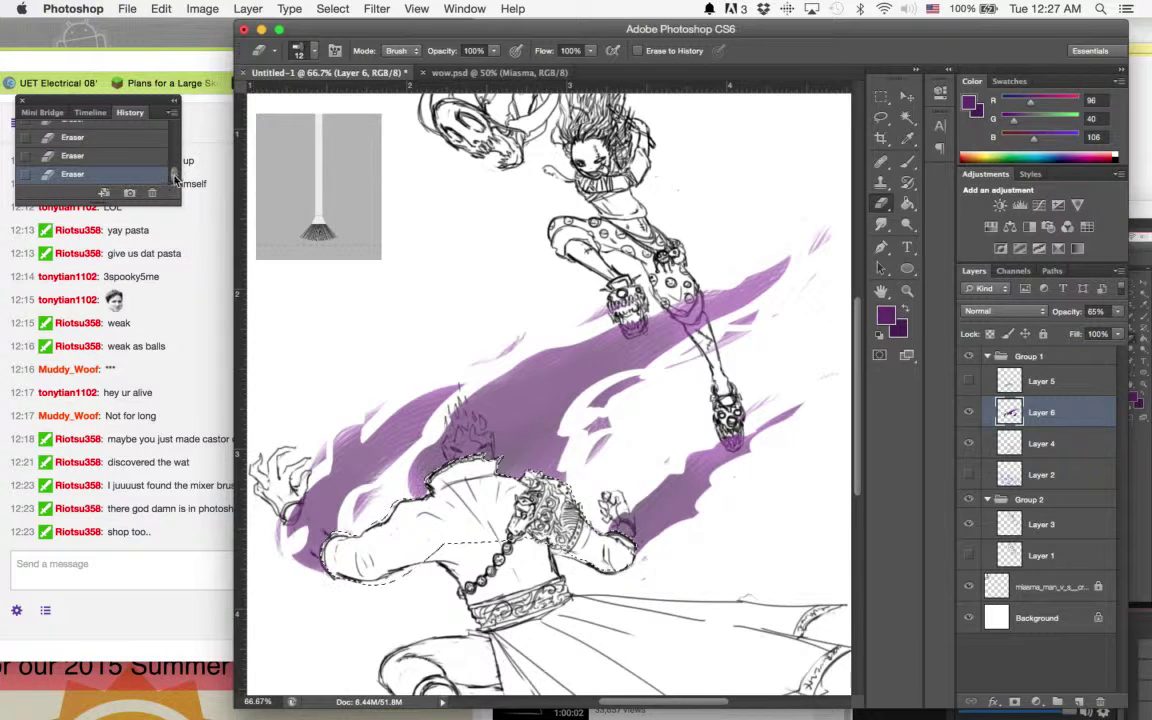
# Revert to the last Brush Tool history state and choose a bristle eraser tip
pyautogui.scroll(5, 159, 157)
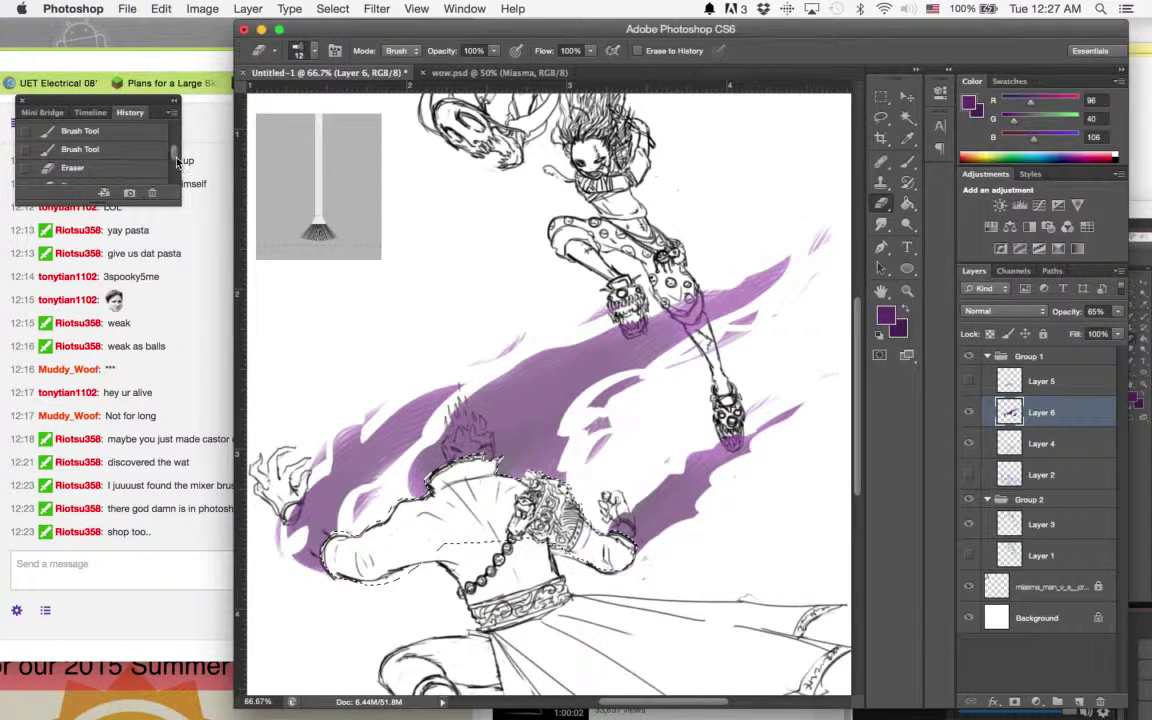
pyautogui.click(140, 150)
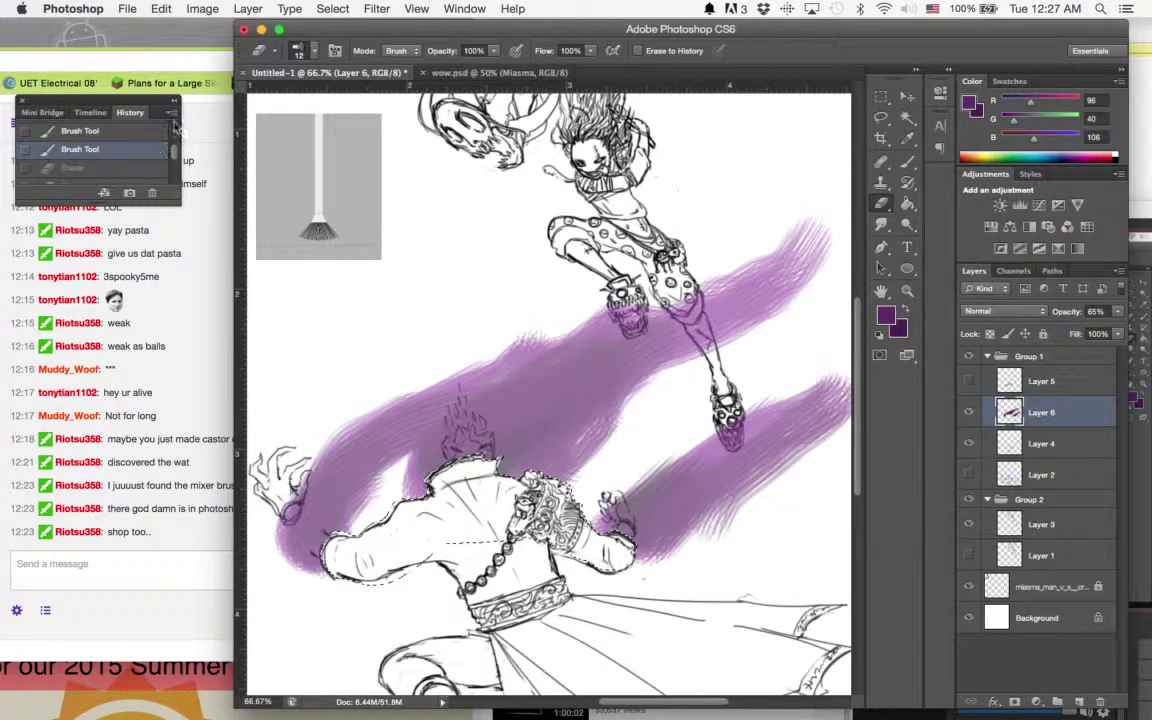
pyautogui.click(312, 52)
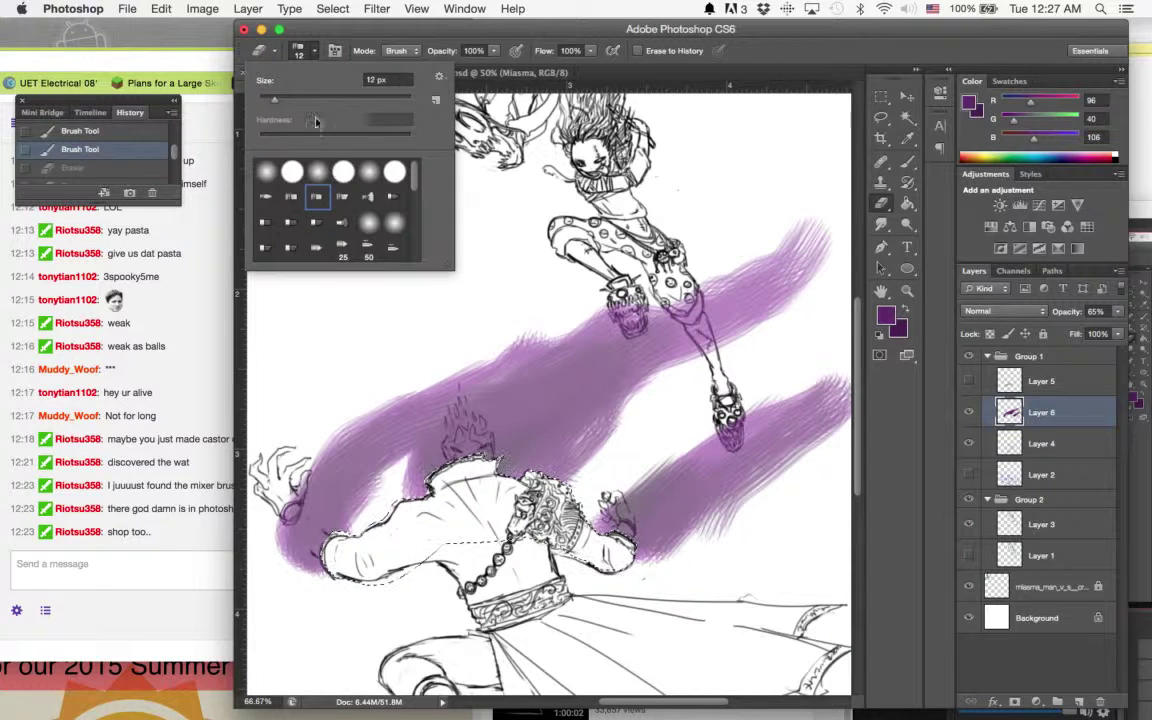
pyautogui.click(395, 35)
# Erase a diagonal streak through the lower swath and thin purple beside the arm and shoulder
pyautogui.moveTo(520, 415)
pyautogui.mouseDown()
pyautogui.moveTo(780, 290)
pyautogui.moveTo(715, 230)
pyautogui.moveTo(615, 270)
pyautogui.moveTo(715, 225)
pyautogui.moveTo(560, 352)
pyautogui.moveTo(500, 316)
pyautogui.moveTo(400, 345)
pyautogui.moveTo(314, 470)
pyautogui.moveTo(302, 614)
pyautogui.mouseUp()
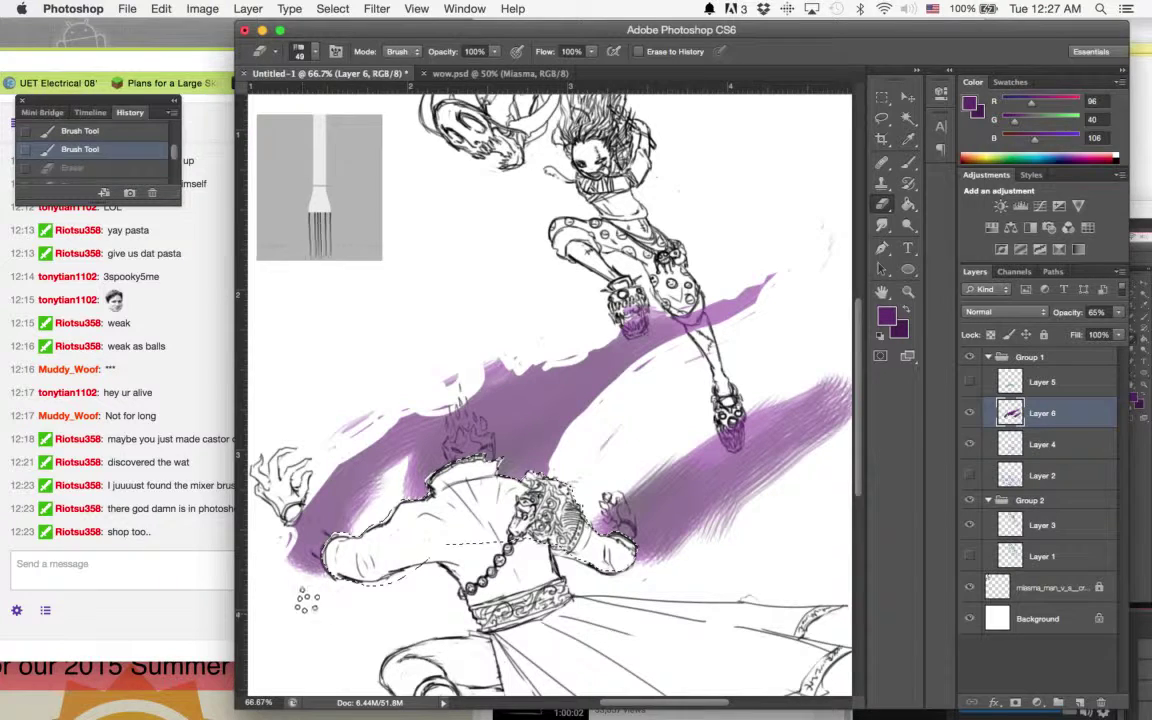
pyautogui.moveTo(320, 465); pyautogui.dragTo(345, 430)
pyautogui.moveTo(407, 460)
pyautogui.mouseDown()
pyautogui.moveTo(410, 448)
pyautogui.moveTo(410, 470)
pyautogui.mouseUp()
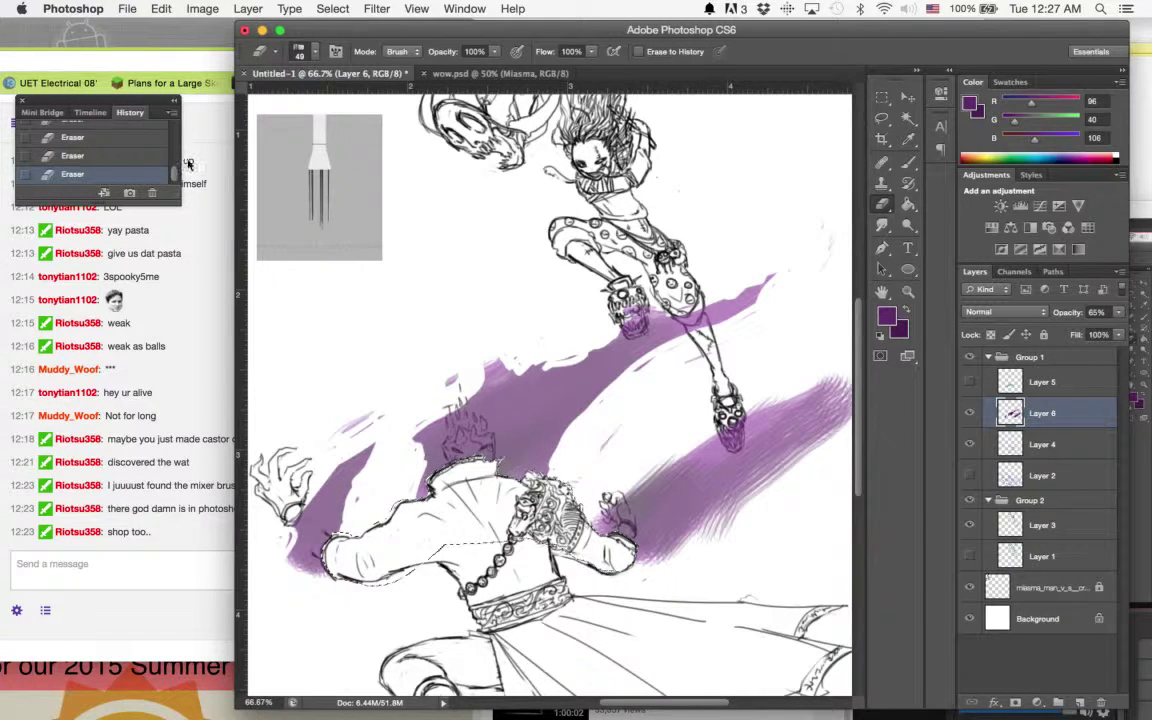
pyautogui.scroll(3, 165, 160)
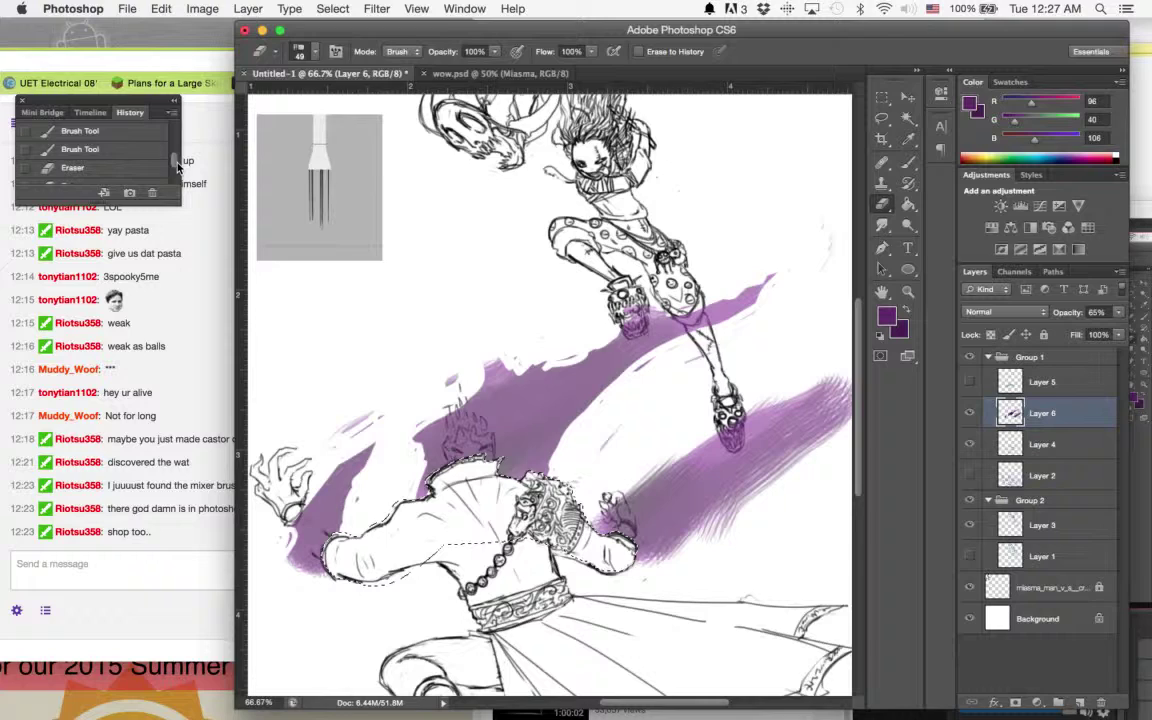
# Restore the unerased purple strokes and test a speckled bristle eraser tip on the upper swath
pyautogui.click(145, 149)
pyautogui.click(298, 52)
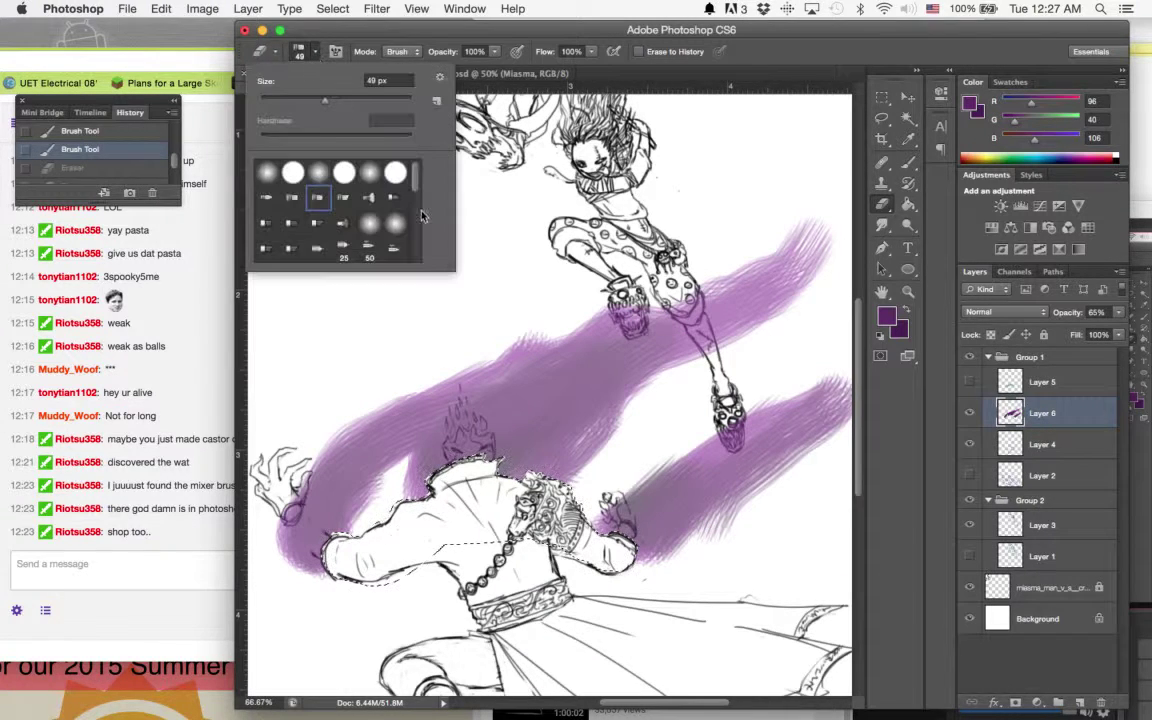
pyautogui.moveTo(418, 176); pyautogui.dragTo(422, 222)
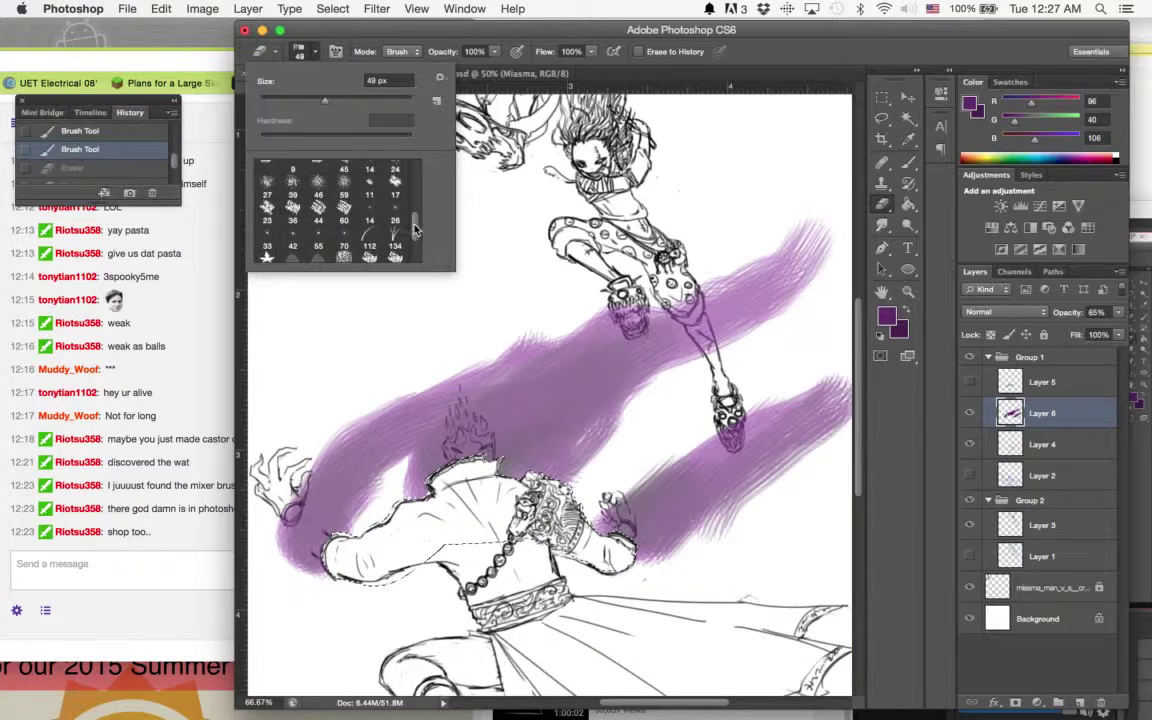
pyautogui.scroll(2, 400, 232)
pyautogui.scroll(2, 382, 200)
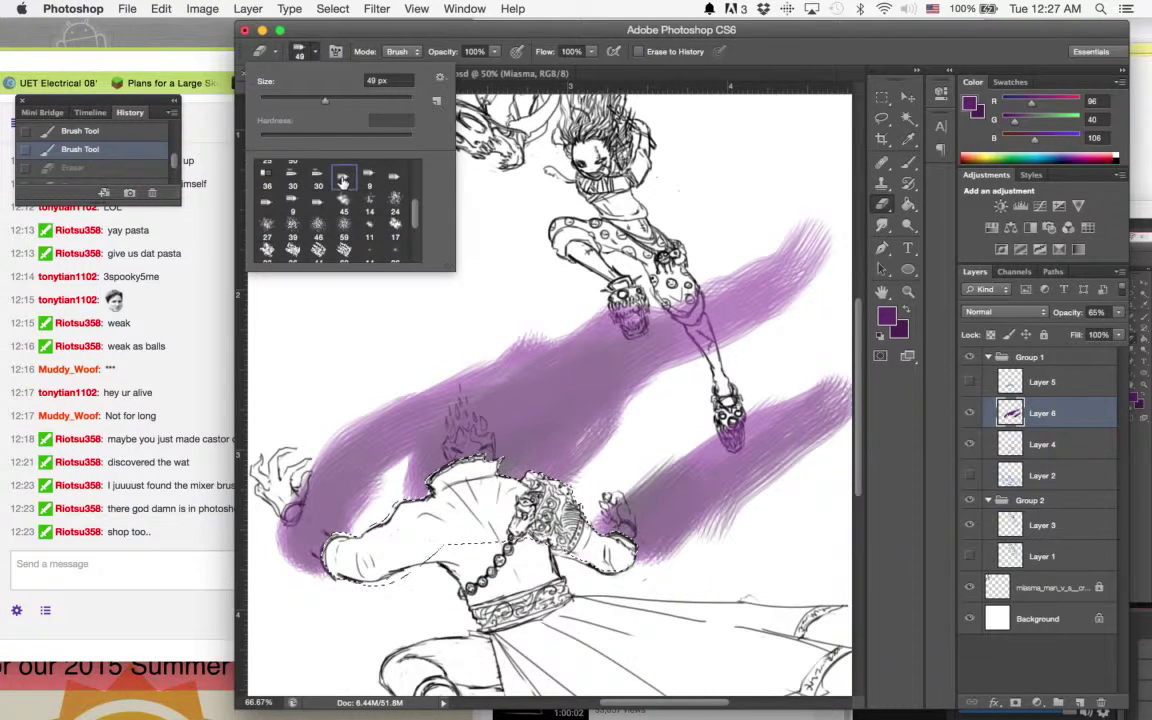
pyautogui.click(361, 37)
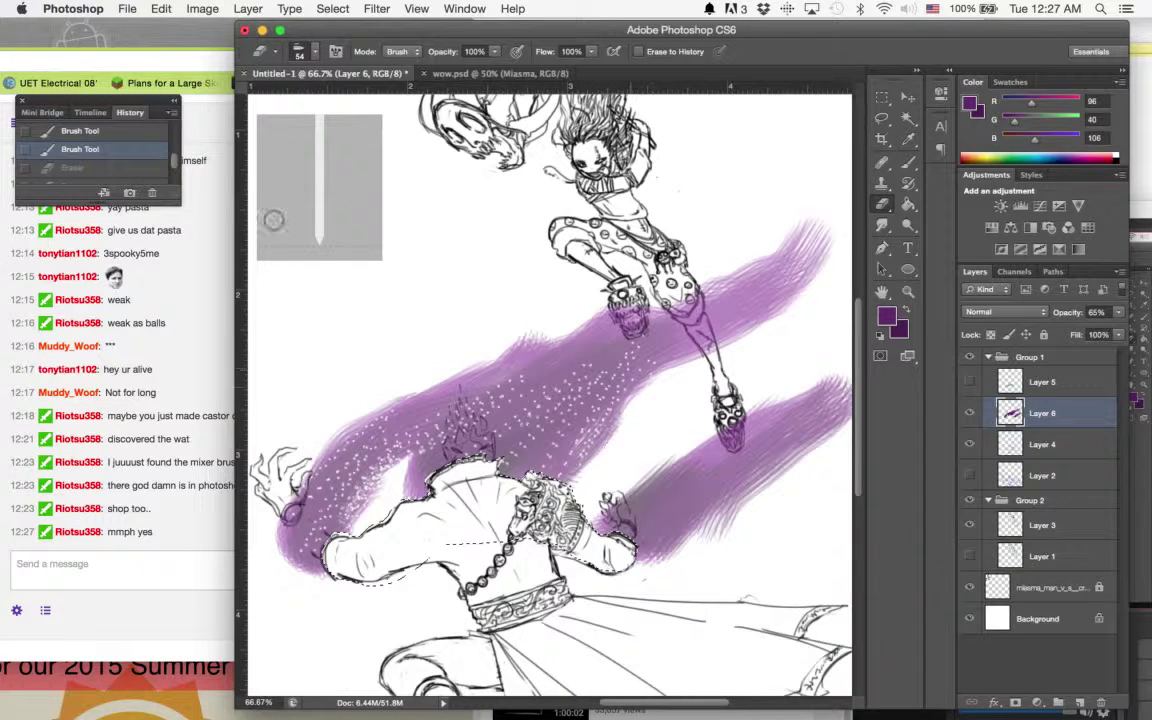
# Undo the speckled test and switch the eraser to a 54 px fan bristle tip
pyautogui.click(118, 145)
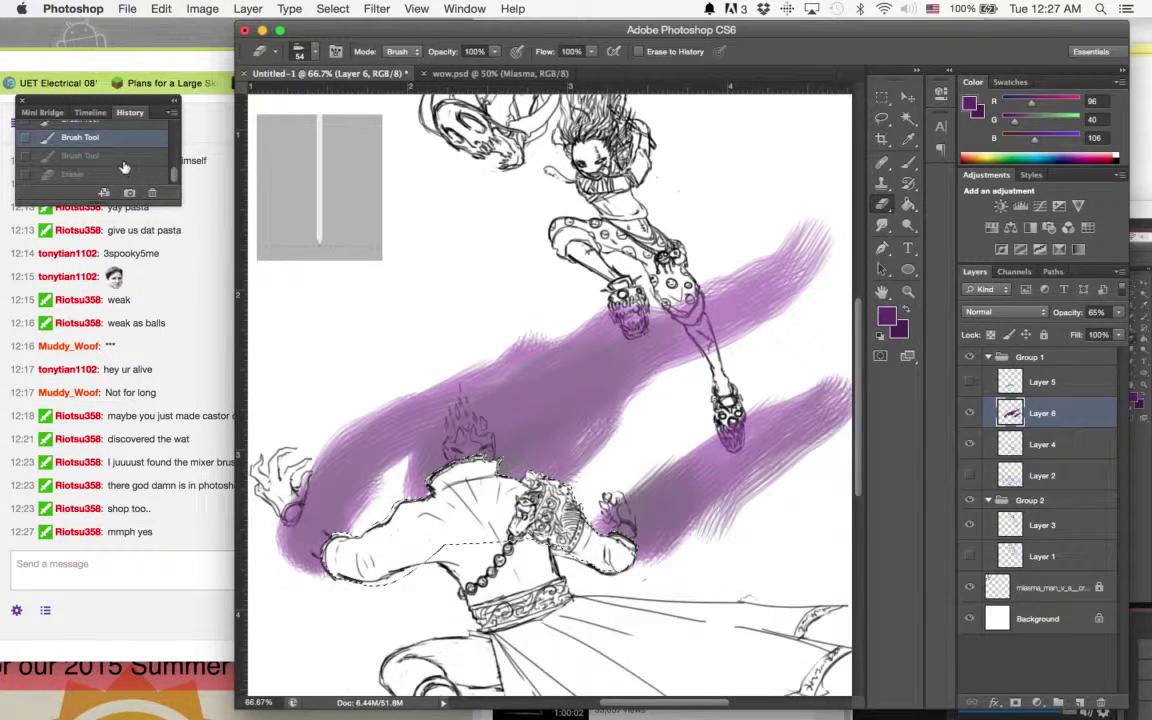
pyautogui.click(118, 155)
pyautogui.click(295, 55)
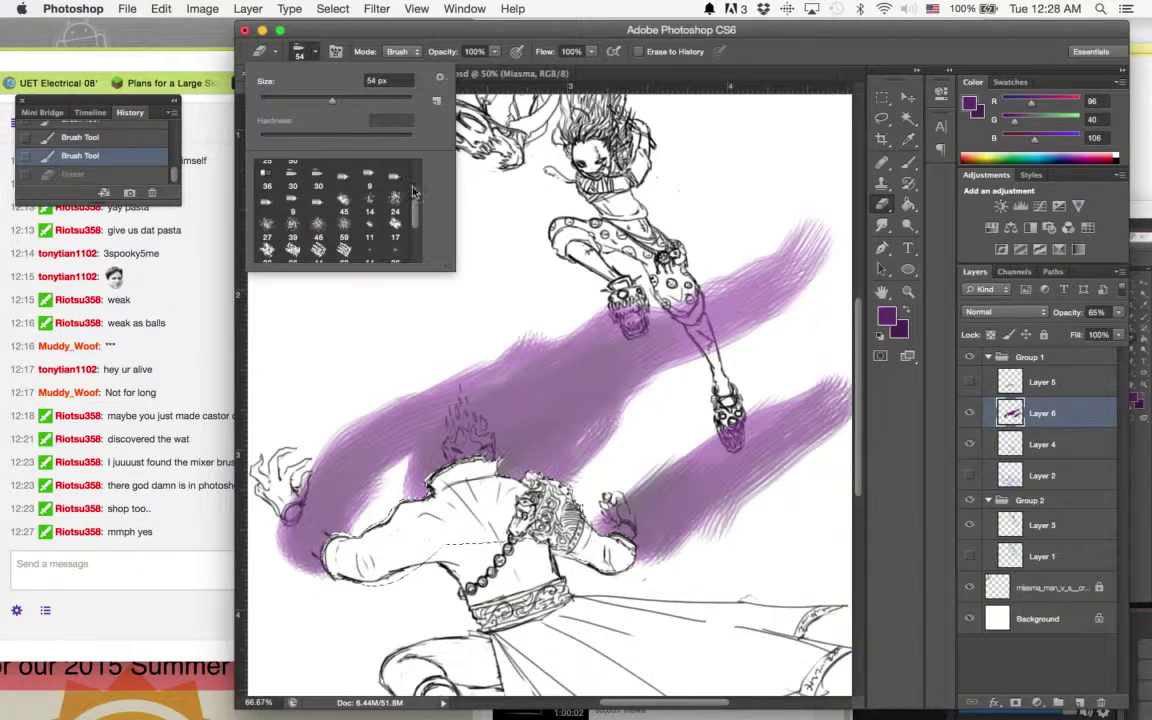
pyautogui.scroll(3, 420, 212)
pyautogui.scroll(2, 418, 205)
pyautogui.scroll(2, 418, 205)
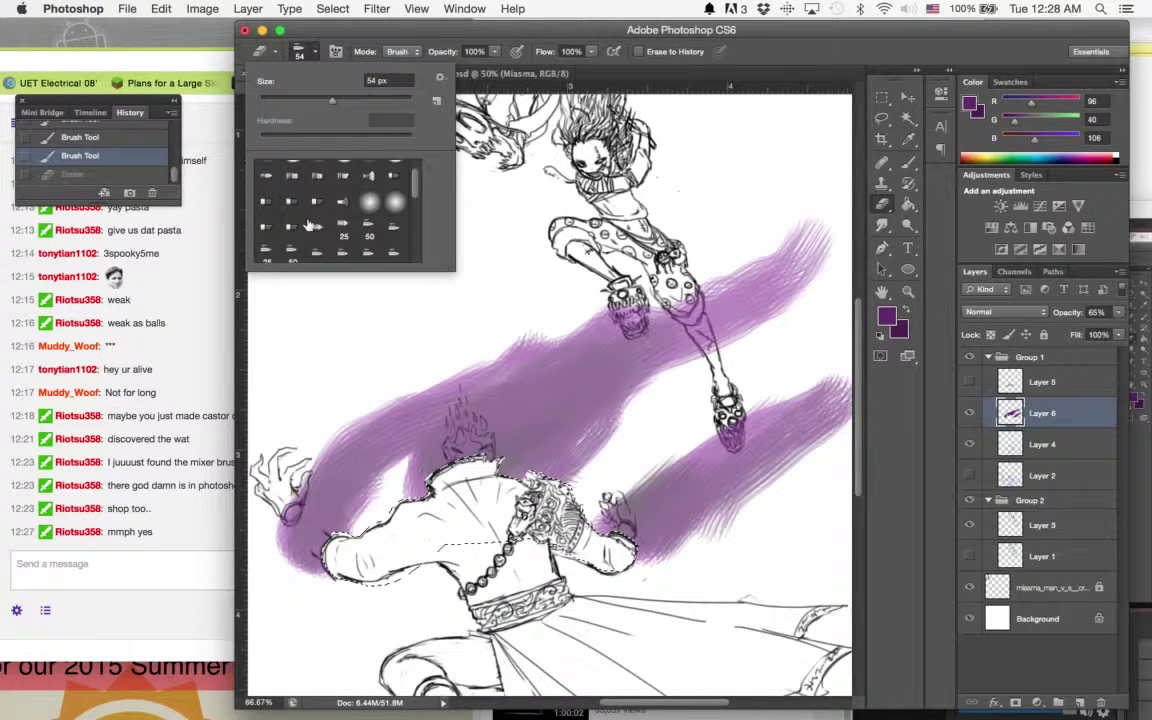
pyautogui.click(315, 465)
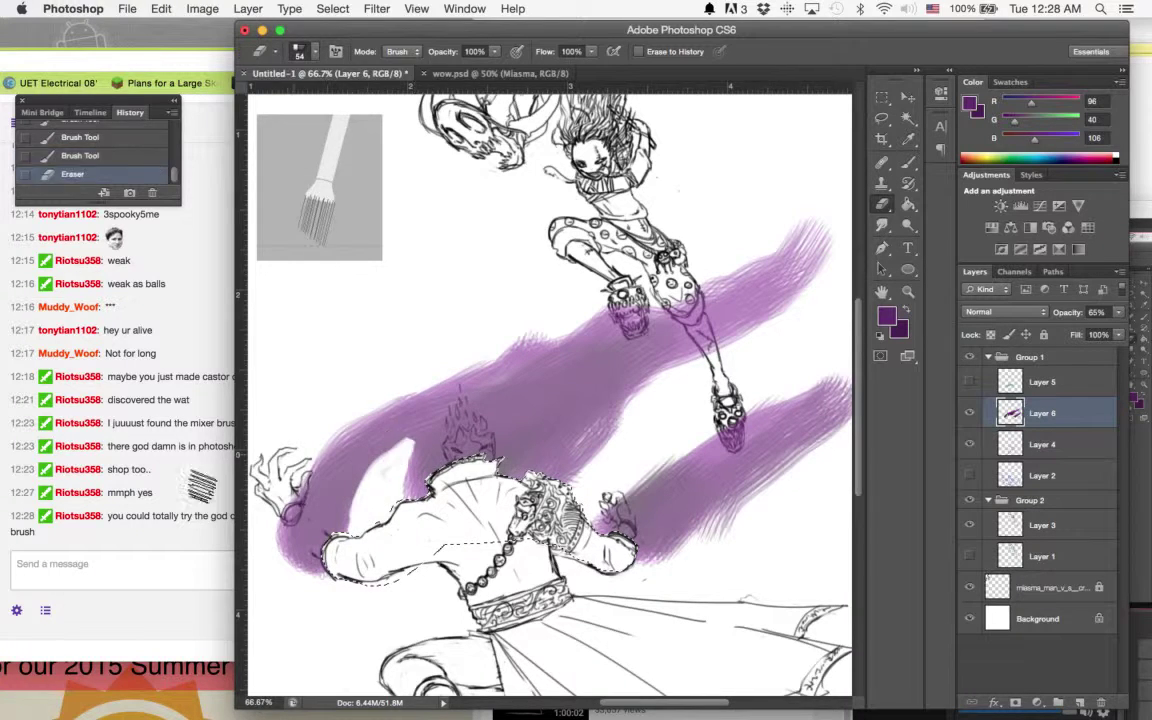
# Erase purple edges near the left hand, the upper band and the jumping figure's leg
pyautogui.click(184, 438)
pyautogui.click(503, 449)
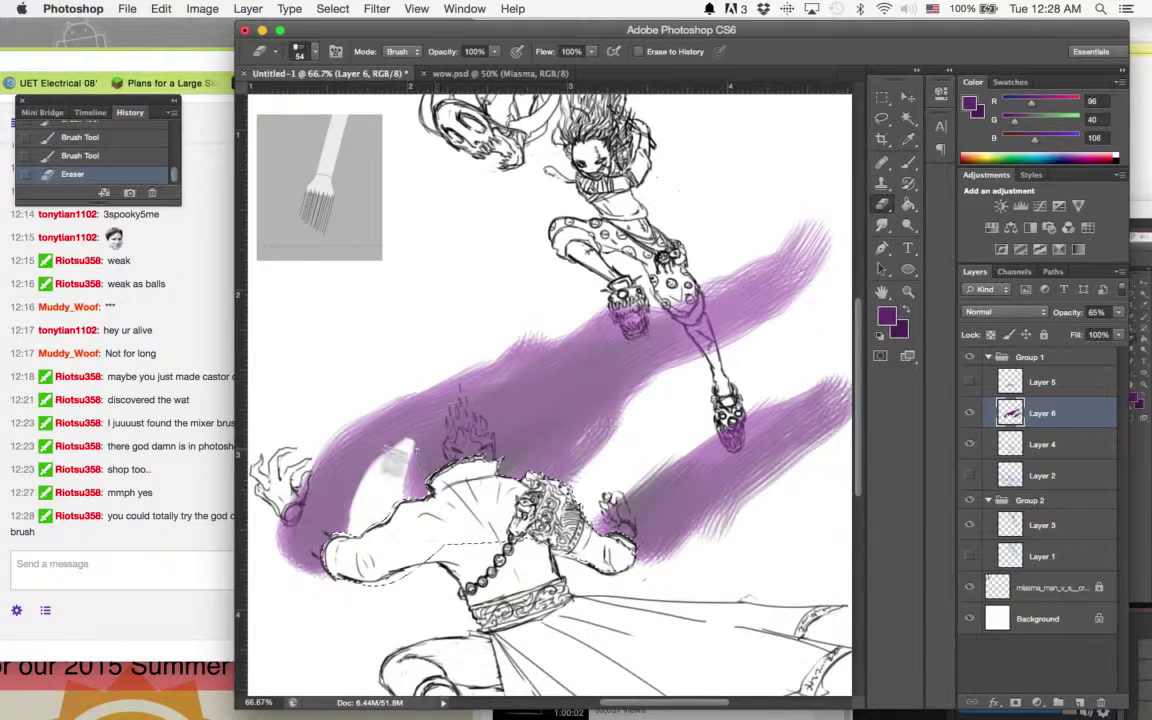
pyautogui.moveTo(370, 395)
pyautogui.mouseDown()
pyautogui.moveTo(360, 445)
pyautogui.moveTo(315, 515)
pyautogui.mouseUp()
pyautogui.moveTo(285, 555)
pyautogui.mouseDown()
pyautogui.moveTo(260, 480)
pyautogui.moveTo(517, 340)
pyautogui.mouseUp()
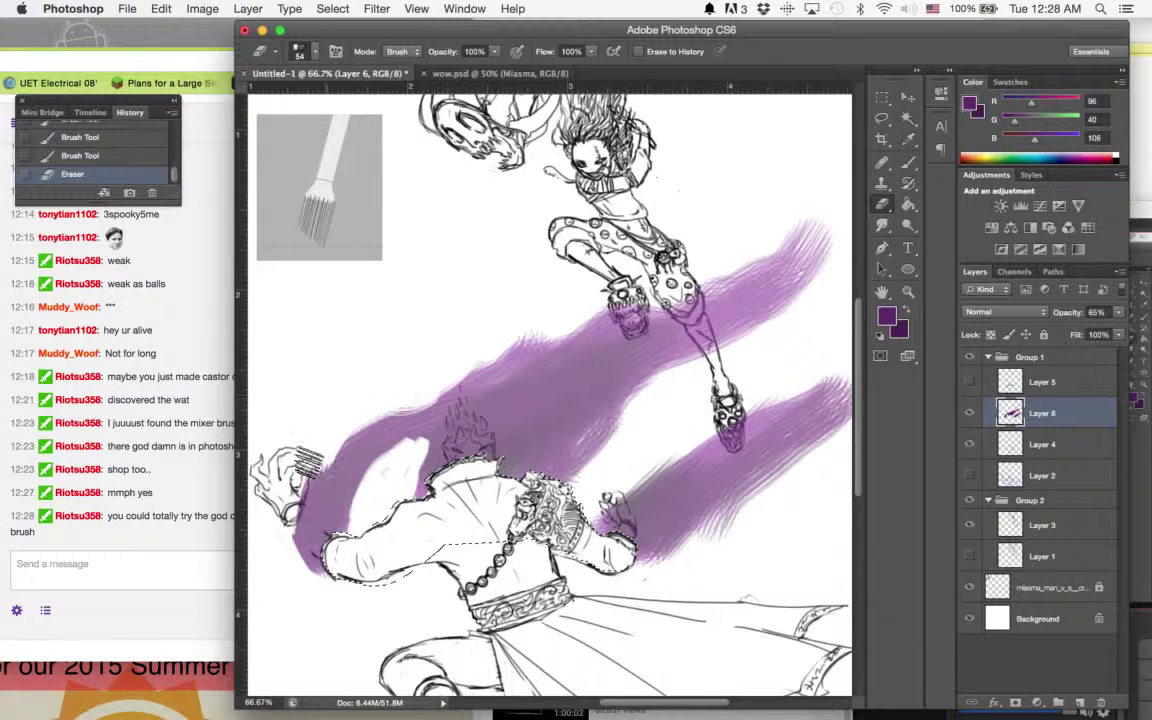
pyautogui.moveTo(462, 310); pyautogui.dragTo(660, 245)
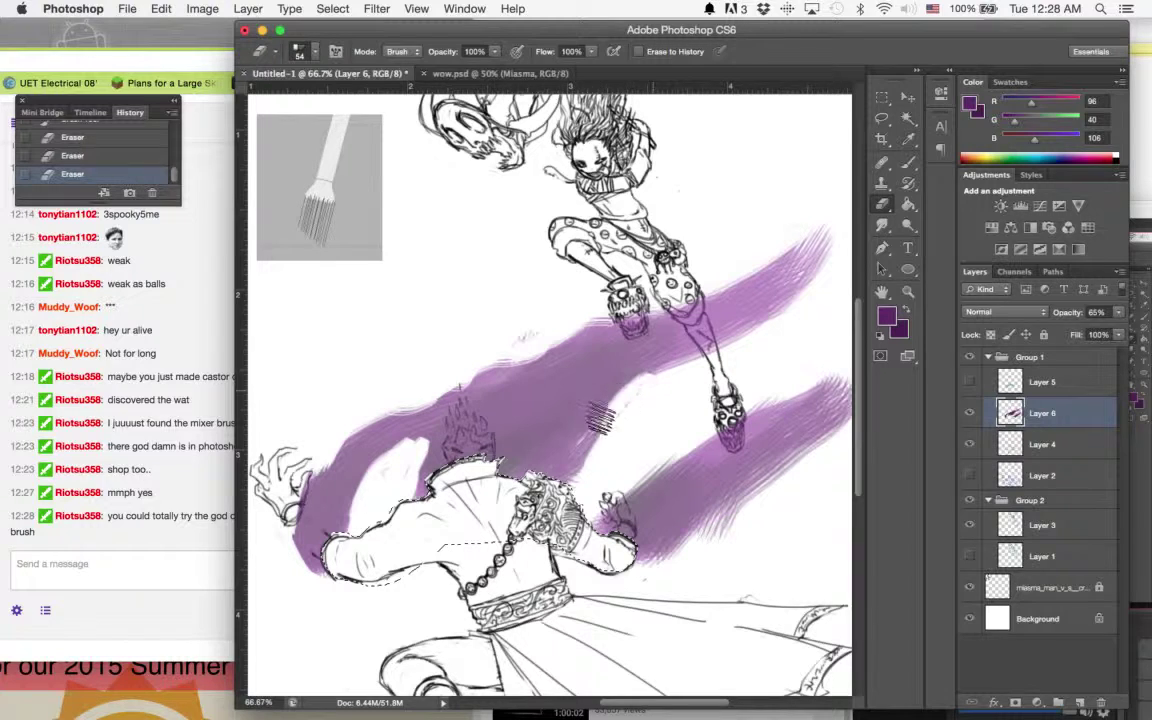
pyautogui.moveTo(676, 380)
pyautogui.mouseDown()
pyautogui.moveTo(740, 293)
pyautogui.moveTo(600, 432)
pyautogui.mouseUp()
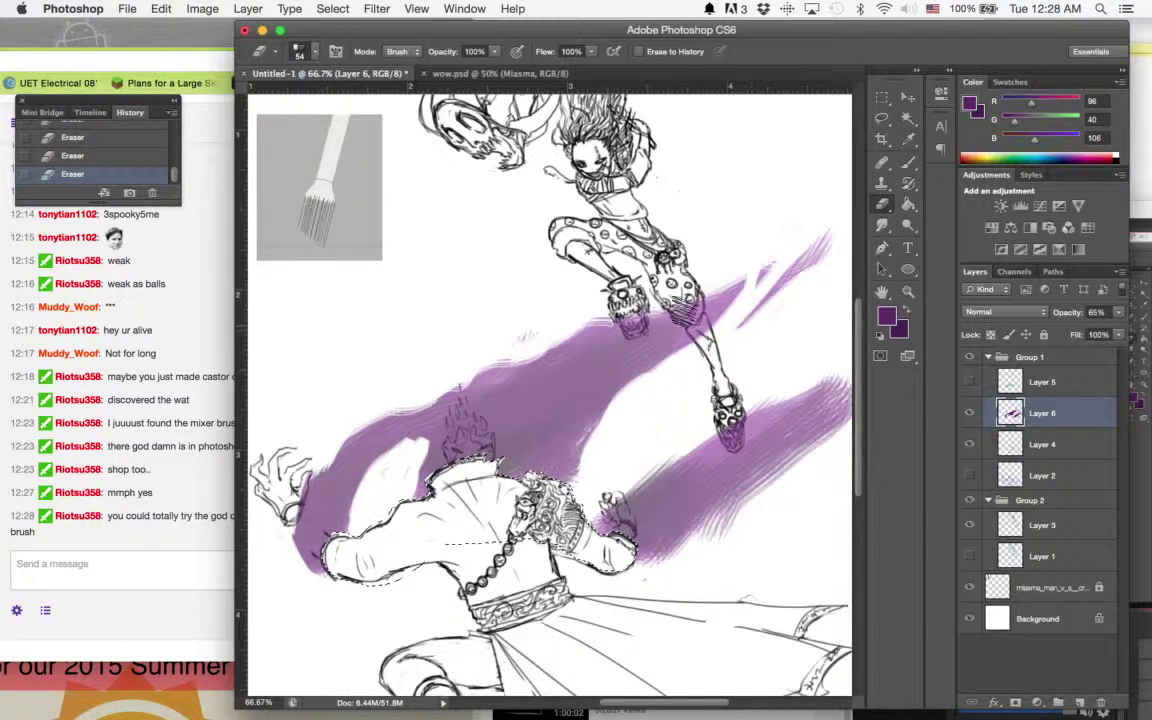
# Cut white streaks through the upper purple band and trim its lower-left end
pyautogui.moveTo(700, 260)
pyautogui.mouseDown()
pyautogui.moveTo(560, 400)
pyautogui.moveTo(527, 352)
pyautogui.mouseUp()
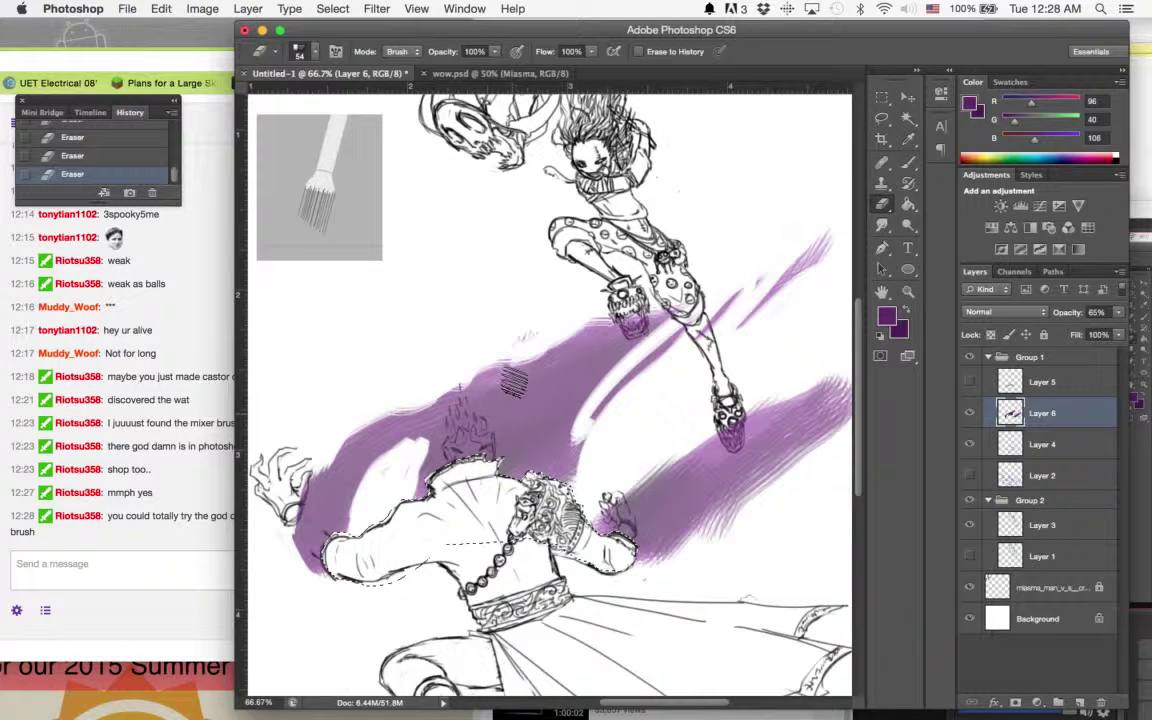
pyautogui.moveTo(372, 368); pyautogui.dragTo(495, 287)
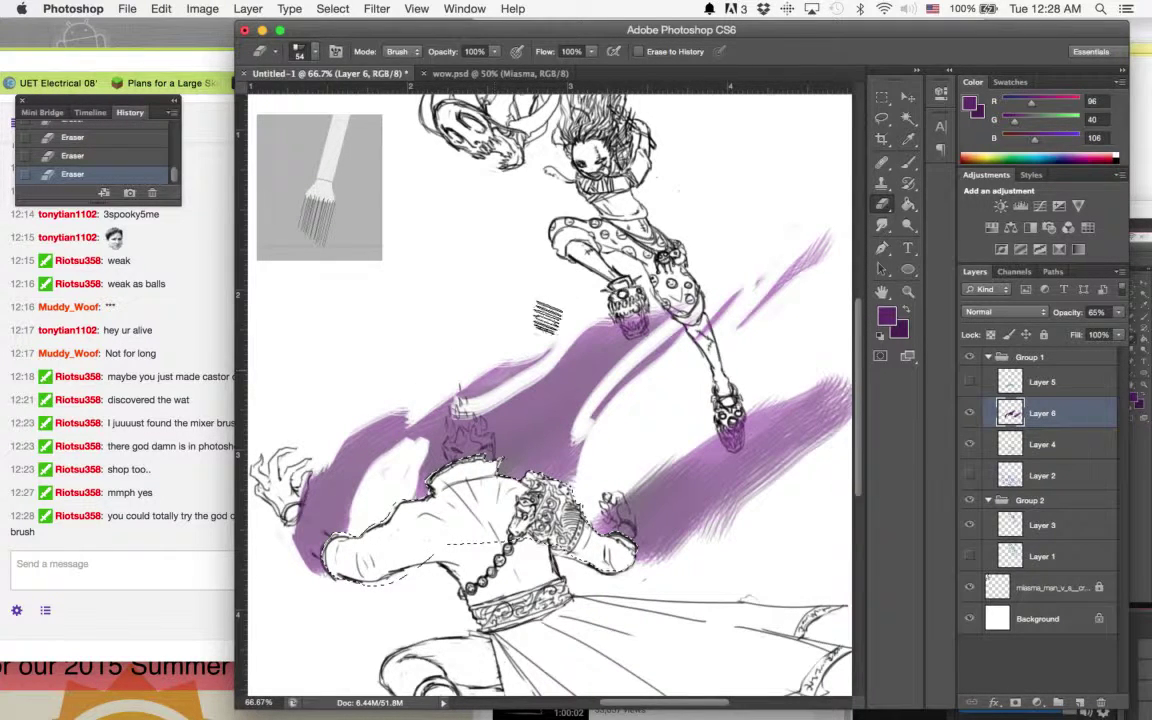
pyautogui.moveTo(547, 317); pyautogui.dragTo(560, 272)
pyautogui.moveTo(520, 330); pyautogui.dragTo(611, 233)
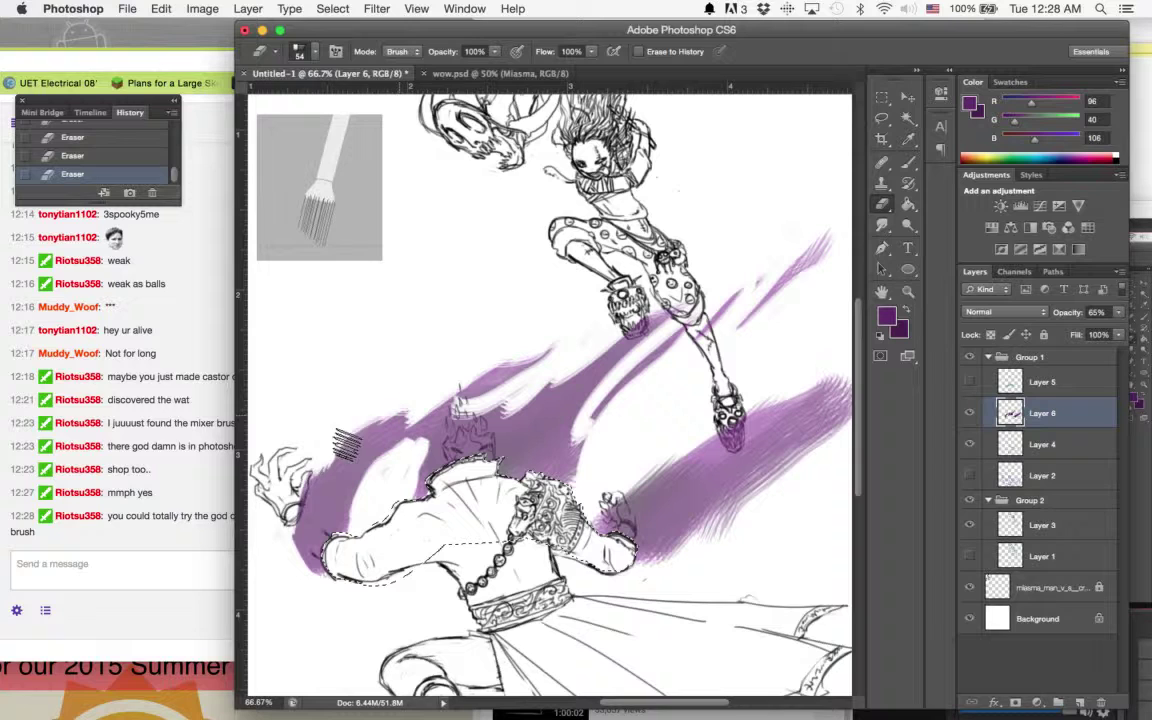
pyautogui.moveTo(315, 480); pyautogui.dragTo(265, 525)
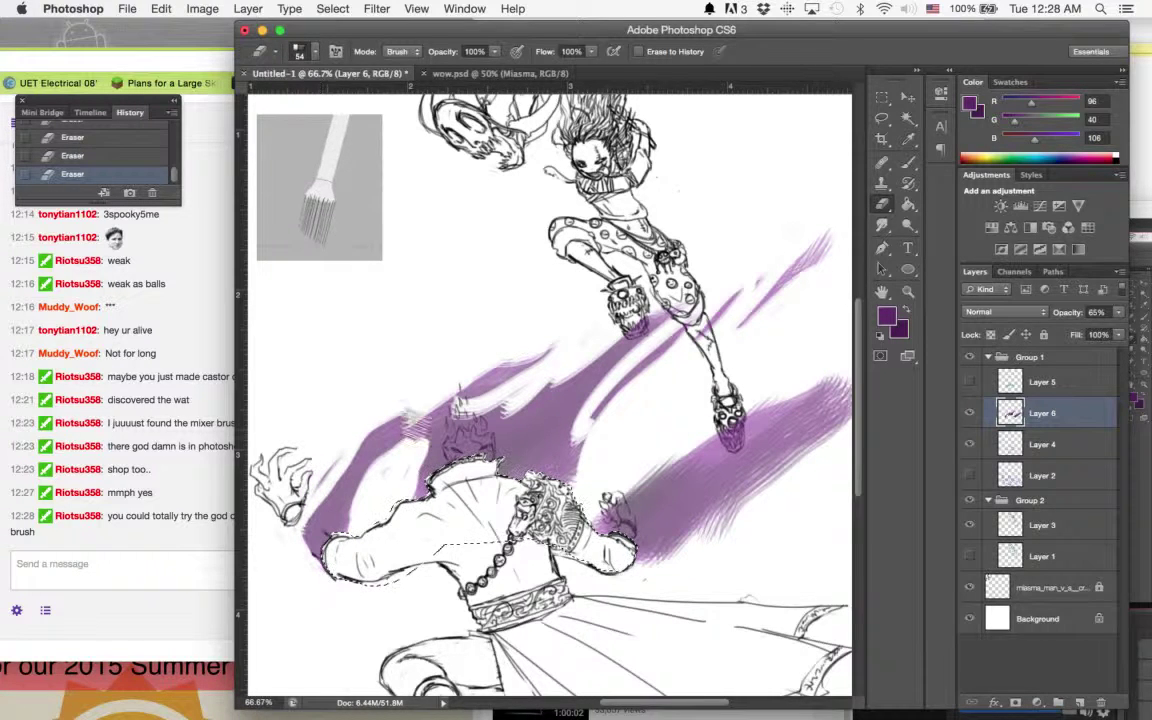
# Undo the last two strokes and add small streaks to both bands, including the lower band's right end
pyautogui.hotkey('ctrl', 'alt', 'z')
pyautogui.hotkey('ctrl', 'alt', 'z')
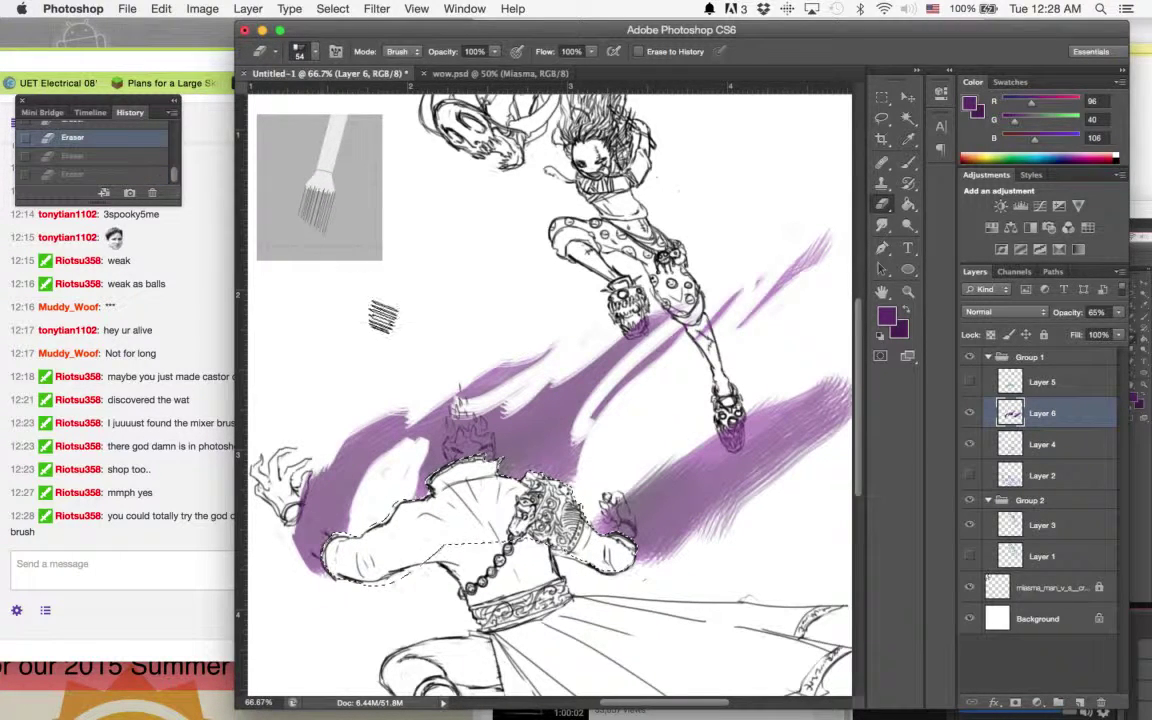
pyautogui.moveTo(333, 455); pyautogui.dragTo(394, 333)
pyautogui.moveTo(590, 420); pyautogui.dragTo(640, 400)
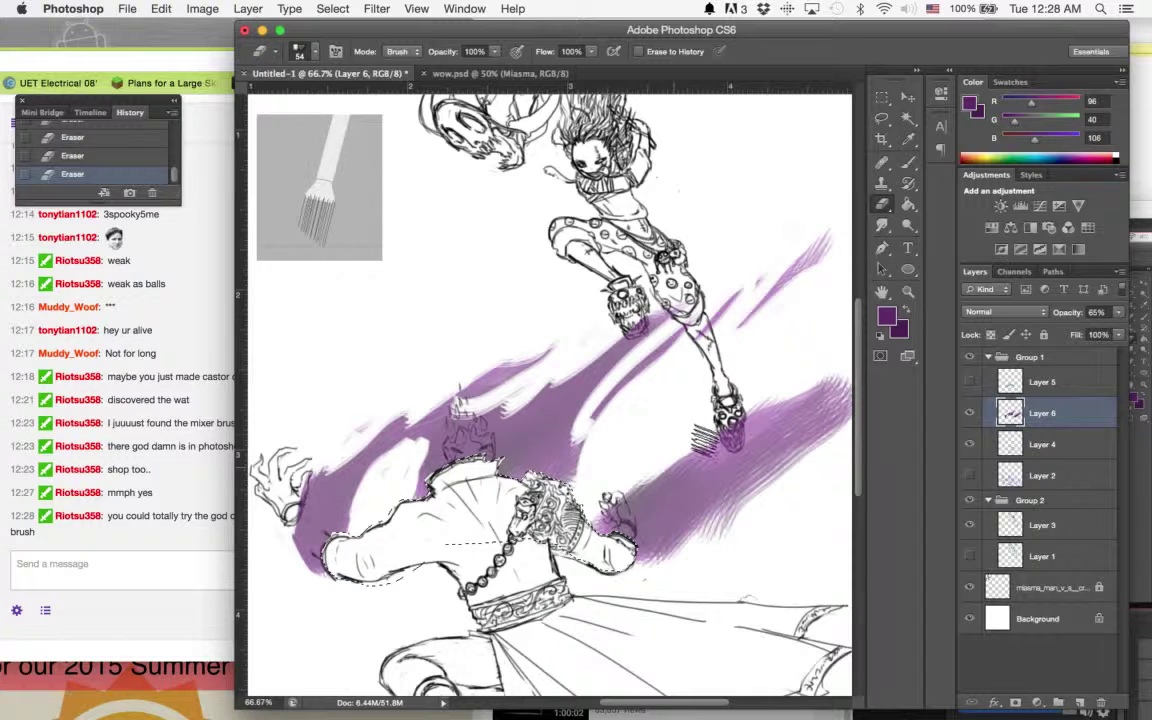
pyautogui.moveTo(727, 517); pyautogui.dragTo(775, 465)
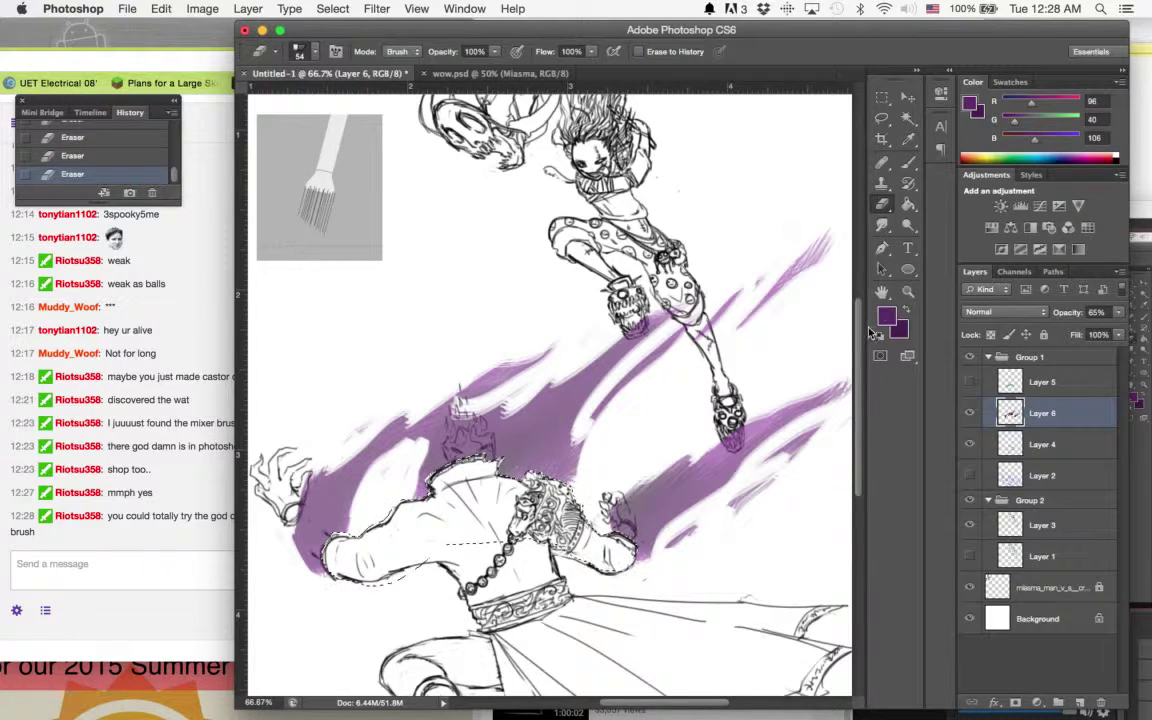
pyautogui.scroll(-3, 860, 357)
pyautogui.scroll(3, 858, 345)
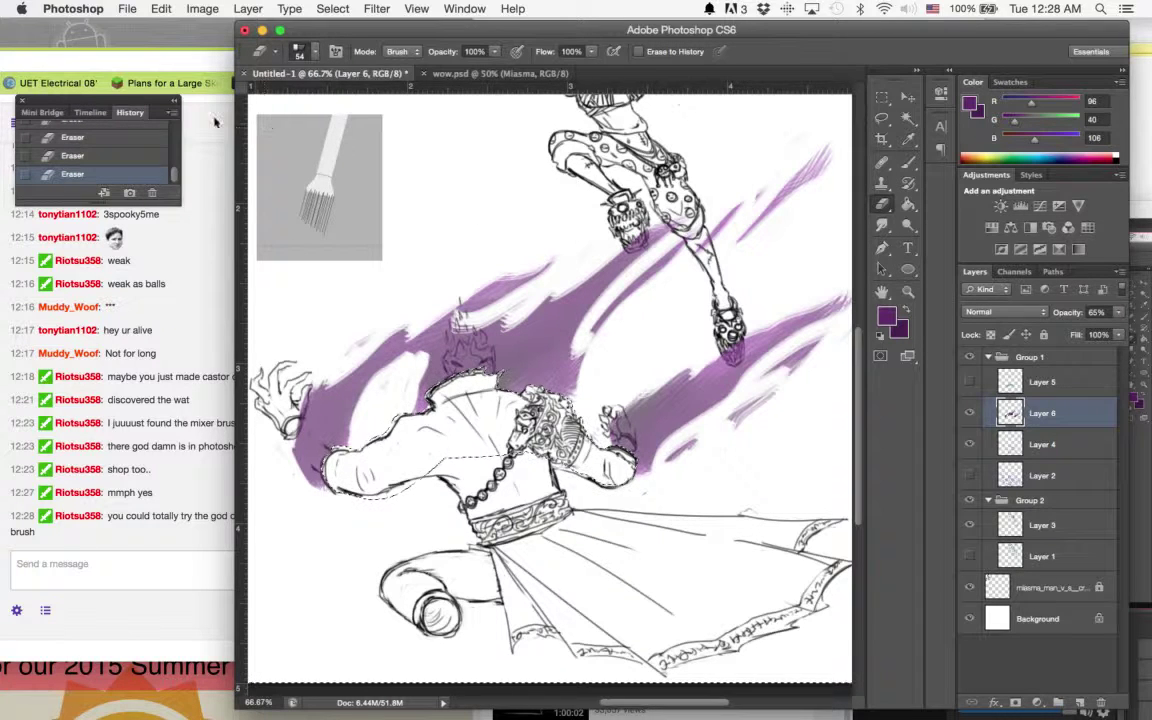
pyautogui.moveTo(174, 175); pyautogui.dragTo(176, 145)
# Restore the purple bands to their unerased state and pick a bristle eraser tip
pyautogui.click(157, 145)
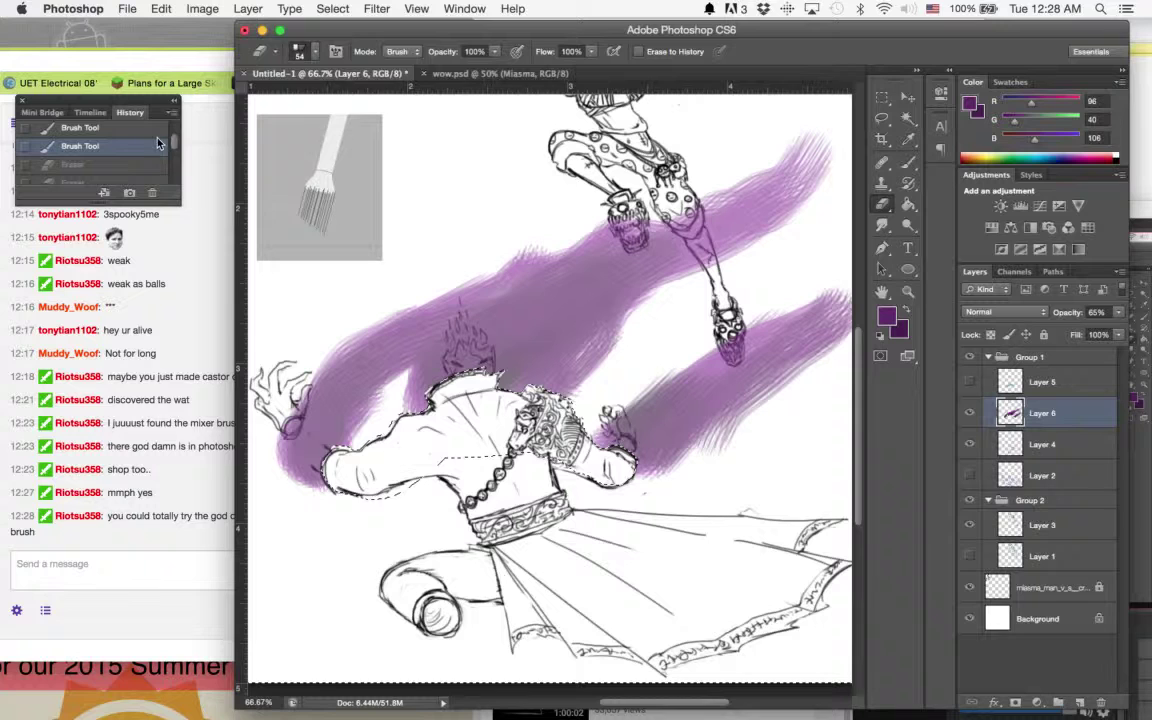
pyautogui.click(313, 53)
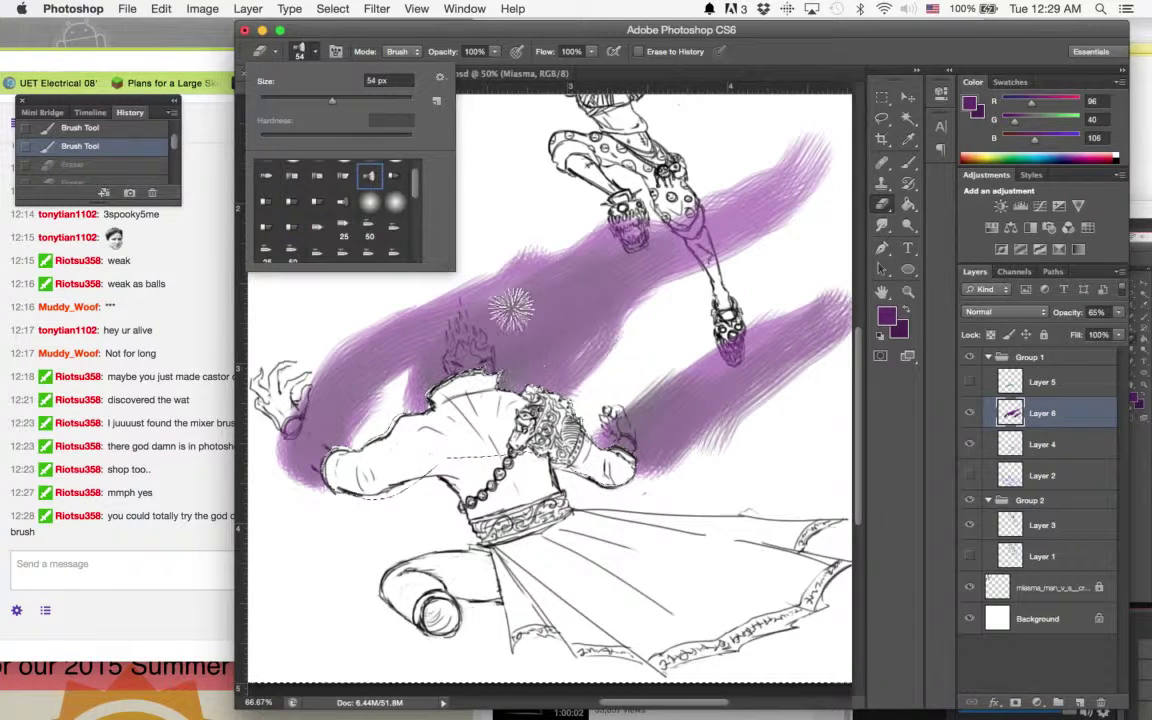
pyautogui.click(485, 50)
# Feather the lower band's upper edge and streak the upper band, redoing one feathering stroke
pyautogui.moveTo(566, 395)
pyautogui.mouseDown()
pyautogui.moveTo(820, 217)
pyautogui.moveTo(745, 154)
pyautogui.moveTo(784, 141)
pyautogui.moveTo(566, 193)
pyautogui.moveTo(808, 150)
pyautogui.moveTo(483, 222)
pyautogui.moveTo(345, 283)
pyautogui.moveTo(239, 420)
pyautogui.moveTo(270, 420)
pyautogui.moveTo(419, 360)
pyautogui.moveTo(386, 380)
pyautogui.moveTo(460, 365)
pyautogui.mouseUp()
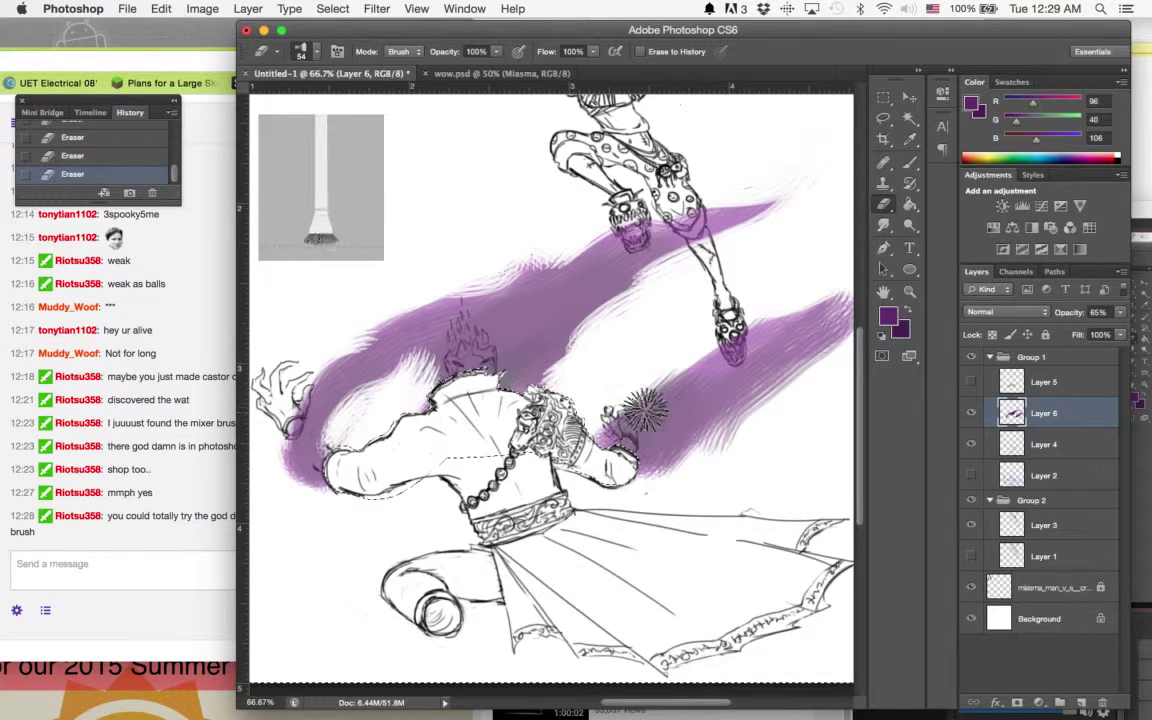
pyautogui.moveTo(791, 290)
pyautogui.mouseDown()
pyautogui.moveTo(612, 397)
pyautogui.moveTo(805, 366)
pyautogui.moveTo(653, 385)
pyautogui.mouseUp()
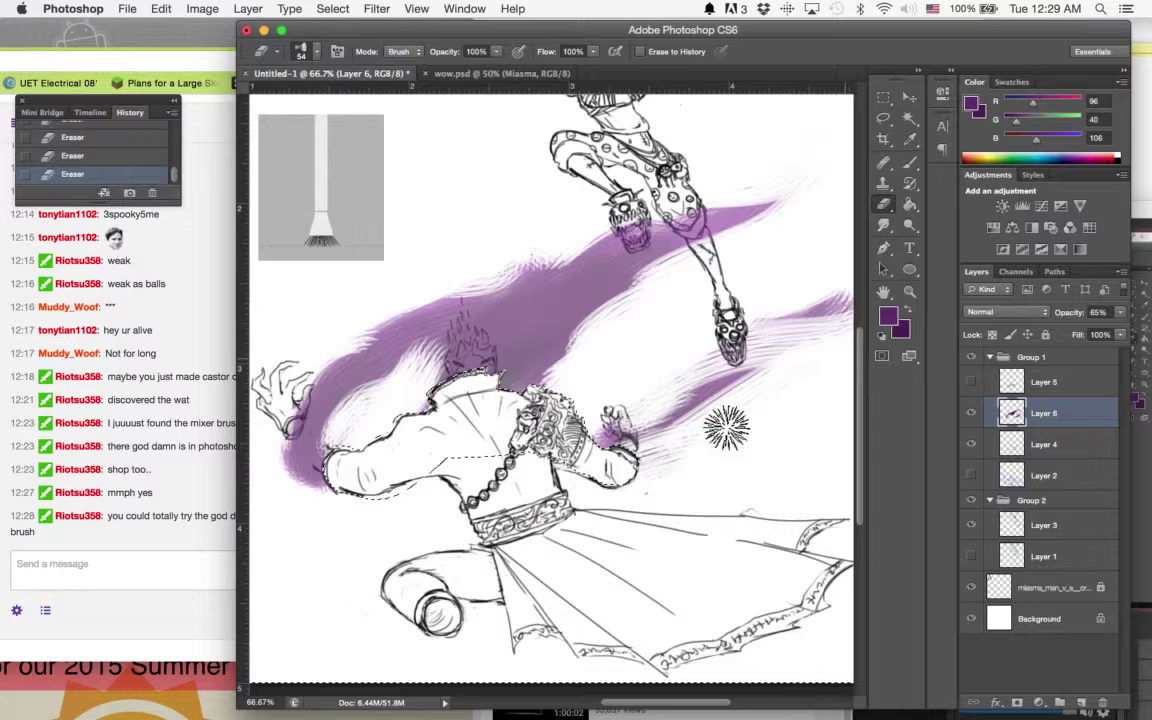
pyautogui.click(123, 139)
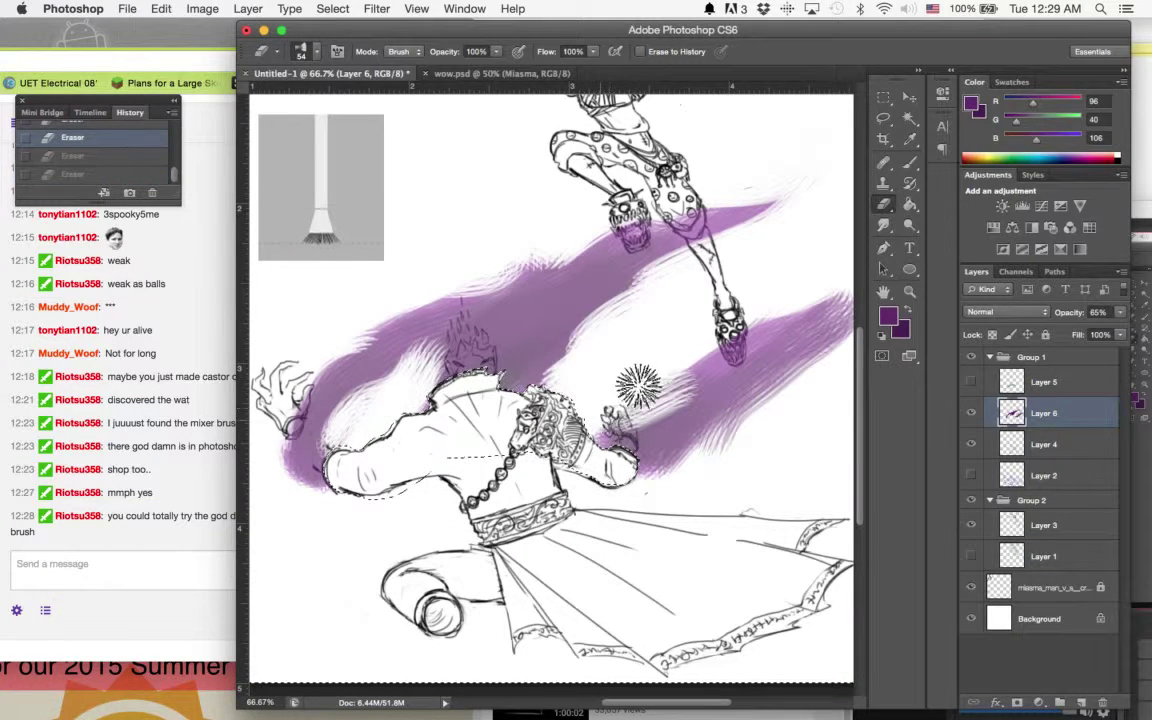
pyautogui.moveTo(638, 386); pyautogui.dragTo(745, 300)
pyautogui.moveTo(600, 430)
pyautogui.mouseDown()
pyautogui.moveTo(779, 329)
pyautogui.moveTo(746, 211)
pyautogui.mouseUp()
pyautogui.moveTo(497, 376)
pyautogui.mouseDown()
pyautogui.moveTo(550, 283)
pyautogui.moveTo(706, 226)
pyautogui.mouseUp()
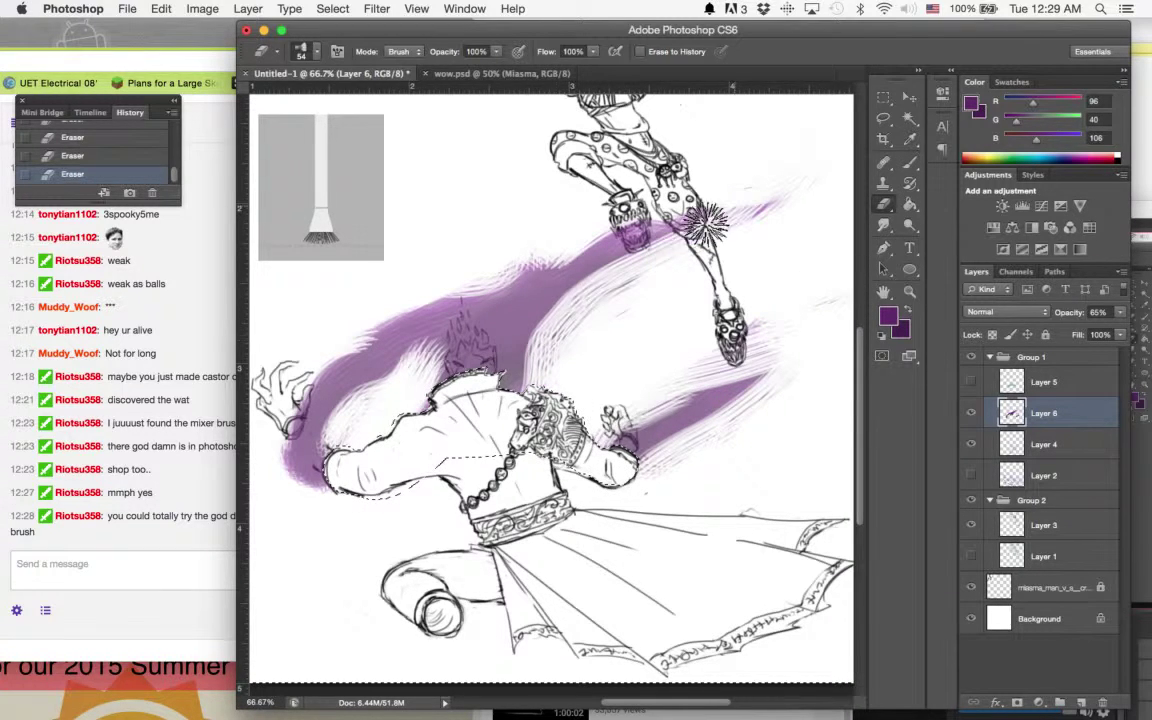
pyautogui.moveTo(385, 308); pyautogui.dragTo(398, 260)
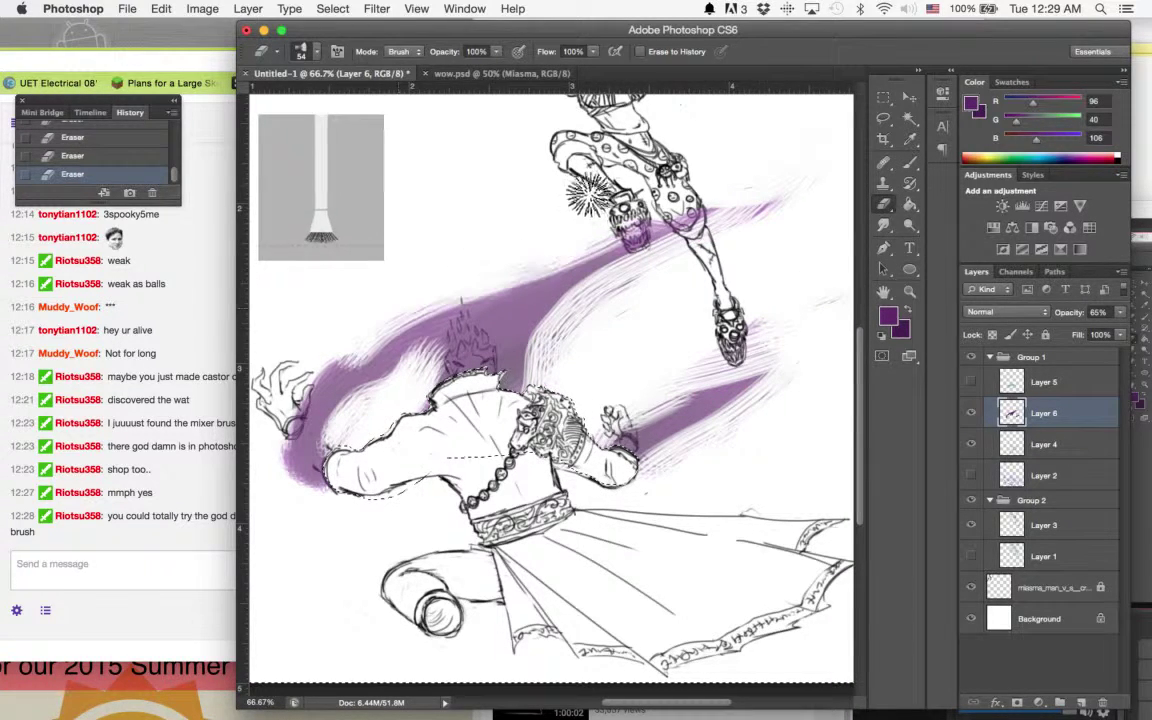
# Revert all erasing back to the brushed purple bands and bring up the brush tip choices
pyautogui.click(155, 157)
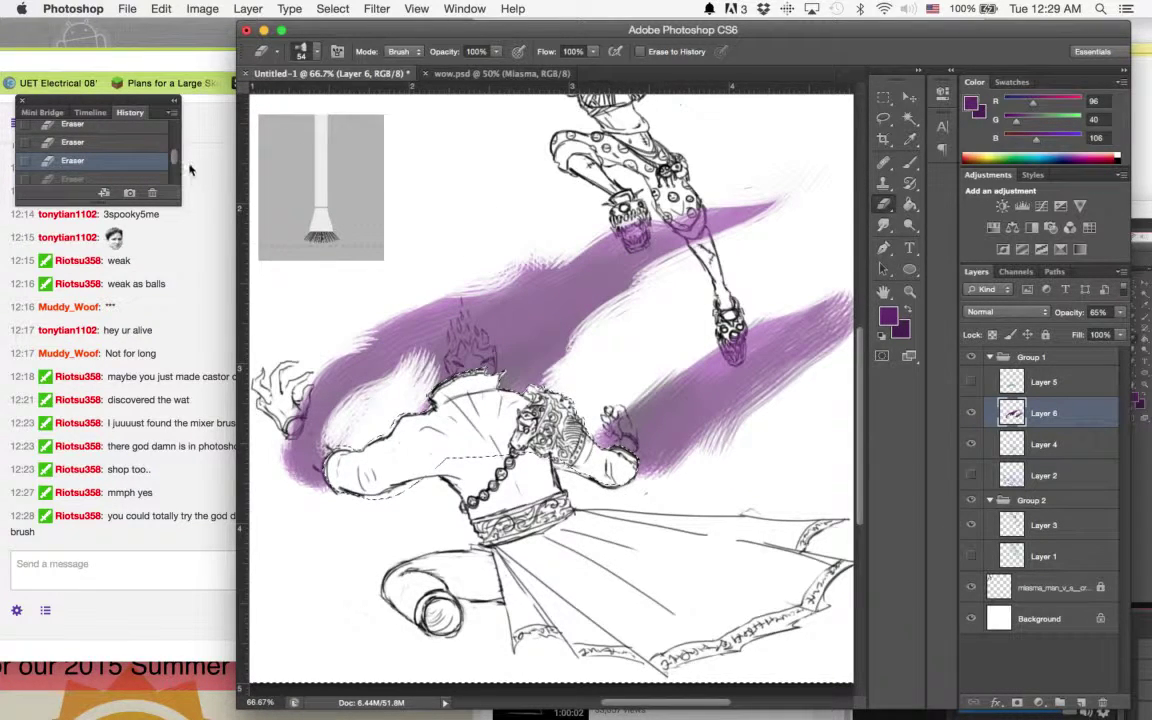
pyautogui.scroll(2, 172, 150)
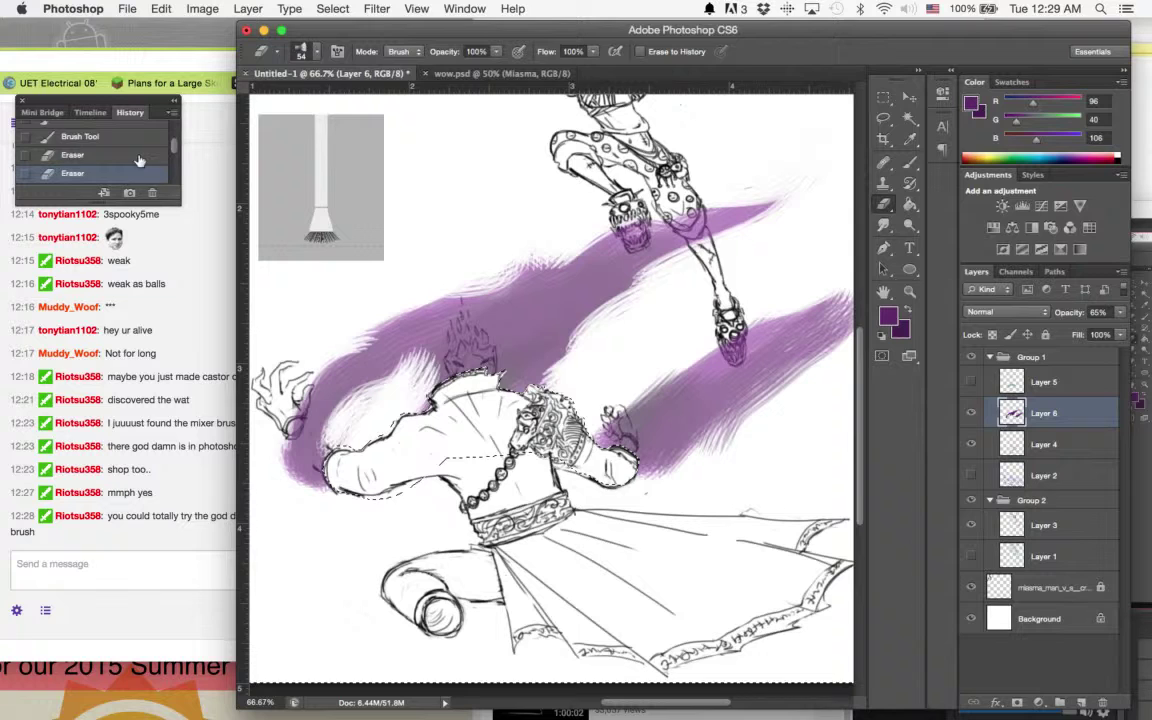
pyautogui.click(118, 136)
pyautogui.click(314, 53)
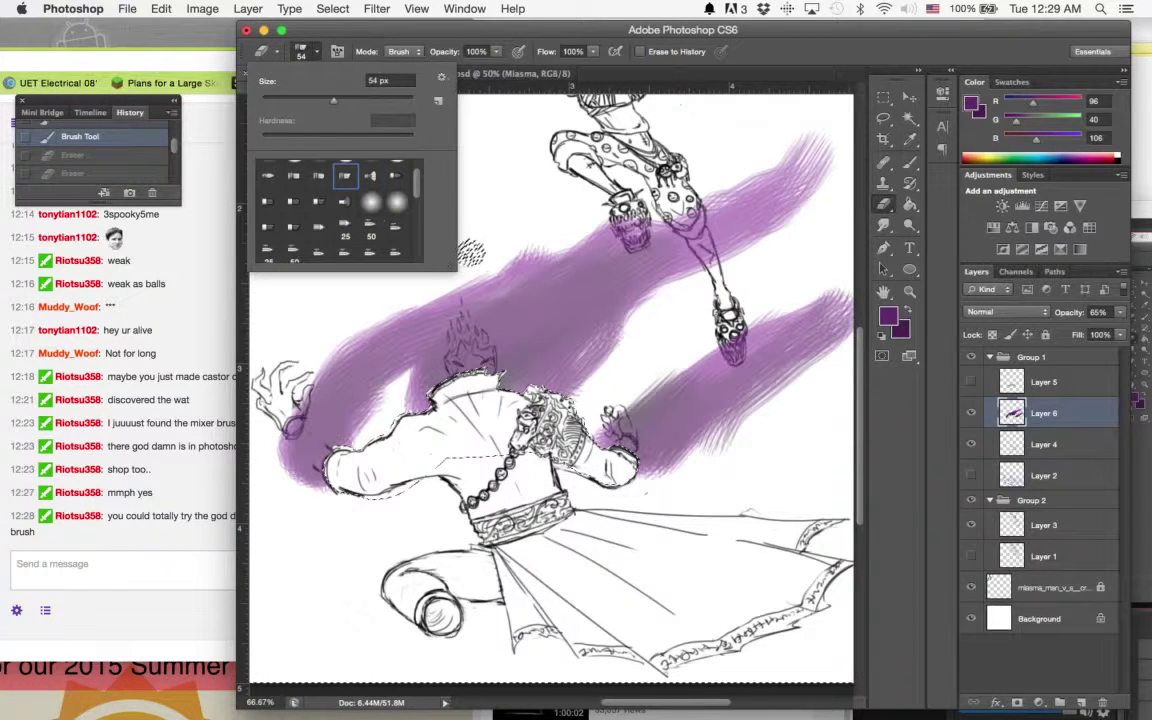
# Choose a different bristle tip and erase faint streaks in the upper band and above the left arm
pyautogui.click(425, 30)
pyautogui.moveTo(432, 251)
pyautogui.mouseDown()
pyautogui.moveTo(543, 258)
pyautogui.moveTo(740, 140)
pyautogui.mouseUp()
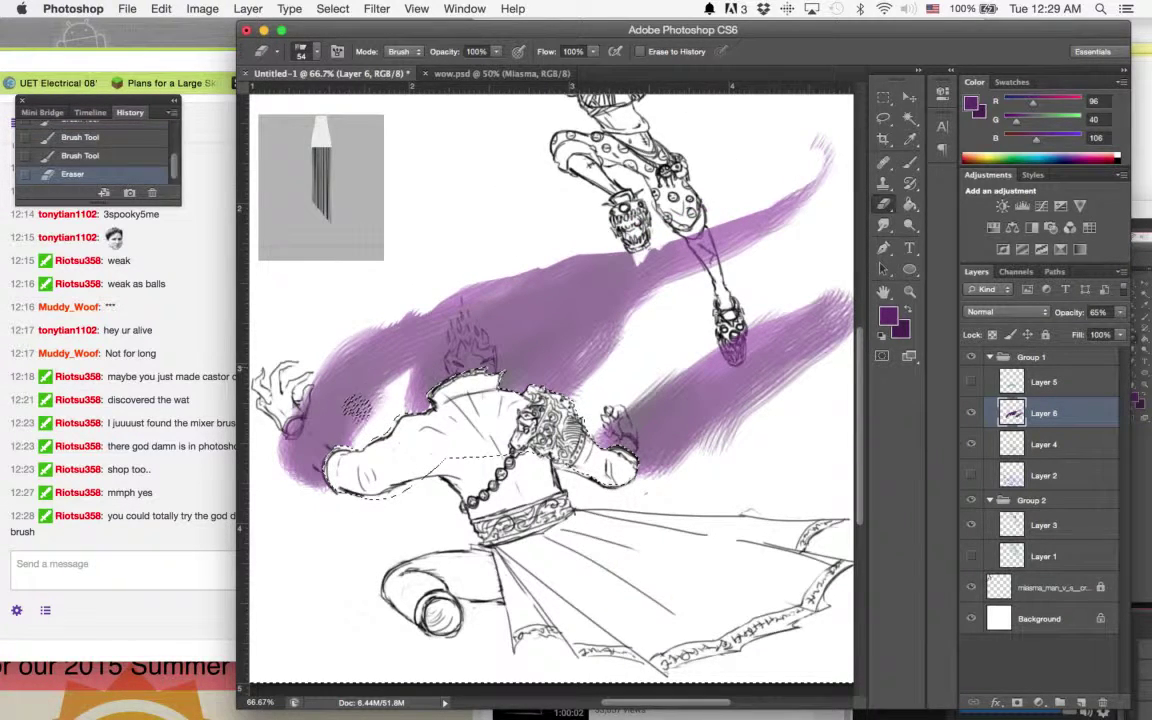
pyautogui.moveTo(357, 405); pyautogui.dragTo(298, 487)
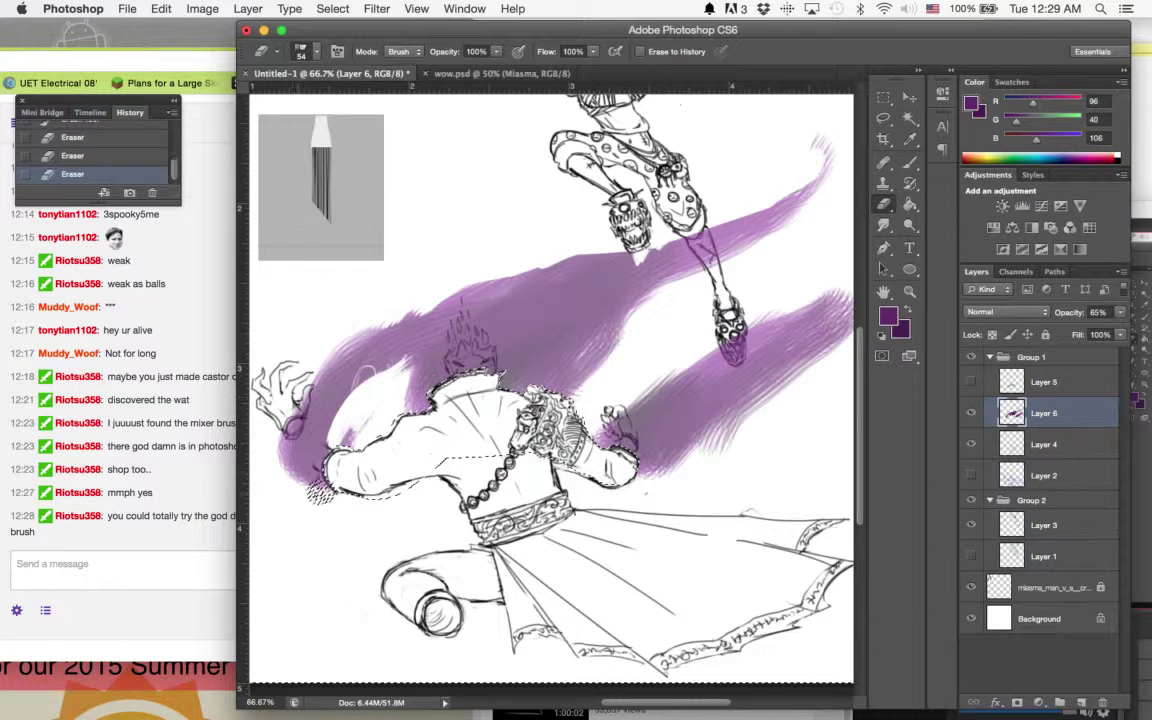
pyautogui.moveTo(395, 273); pyautogui.dragTo(300, 350)
pyautogui.moveTo(360, 300)
pyautogui.mouseDown()
pyautogui.moveTo(587, 263)
pyautogui.moveTo(540, 375)
pyautogui.mouseUp()
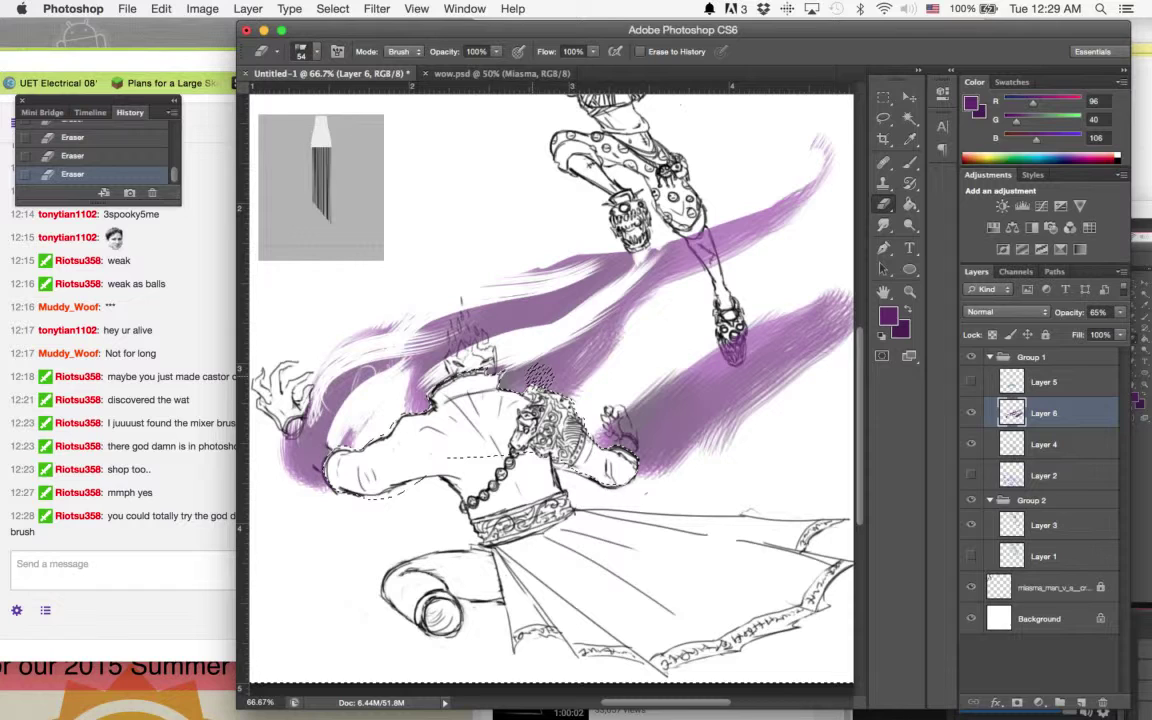
# Cut away most of the lower-right band near the sleeve and thin the upper band into streaks
pyautogui.moveTo(540, 330)
pyautogui.mouseDown()
pyautogui.moveTo(685, 225)
pyautogui.moveTo(700, 270)
pyautogui.moveTo(560, 380)
pyautogui.mouseUp()
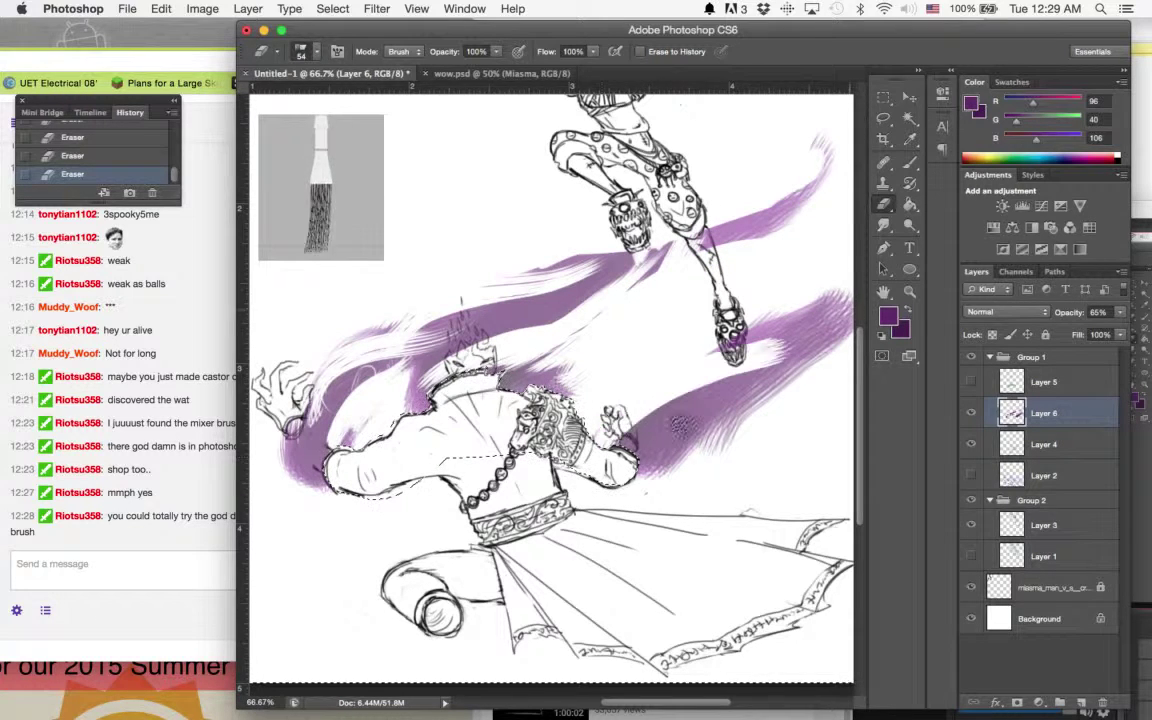
pyautogui.moveTo(740, 270)
pyautogui.mouseDown()
pyautogui.moveTo(822, 300)
pyautogui.moveTo(580, 405)
pyautogui.mouseUp()
pyautogui.moveTo(690, 335); pyautogui.dragTo(585, 395)
pyautogui.moveTo(740, 330); pyautogui.dragTo(810, 317)
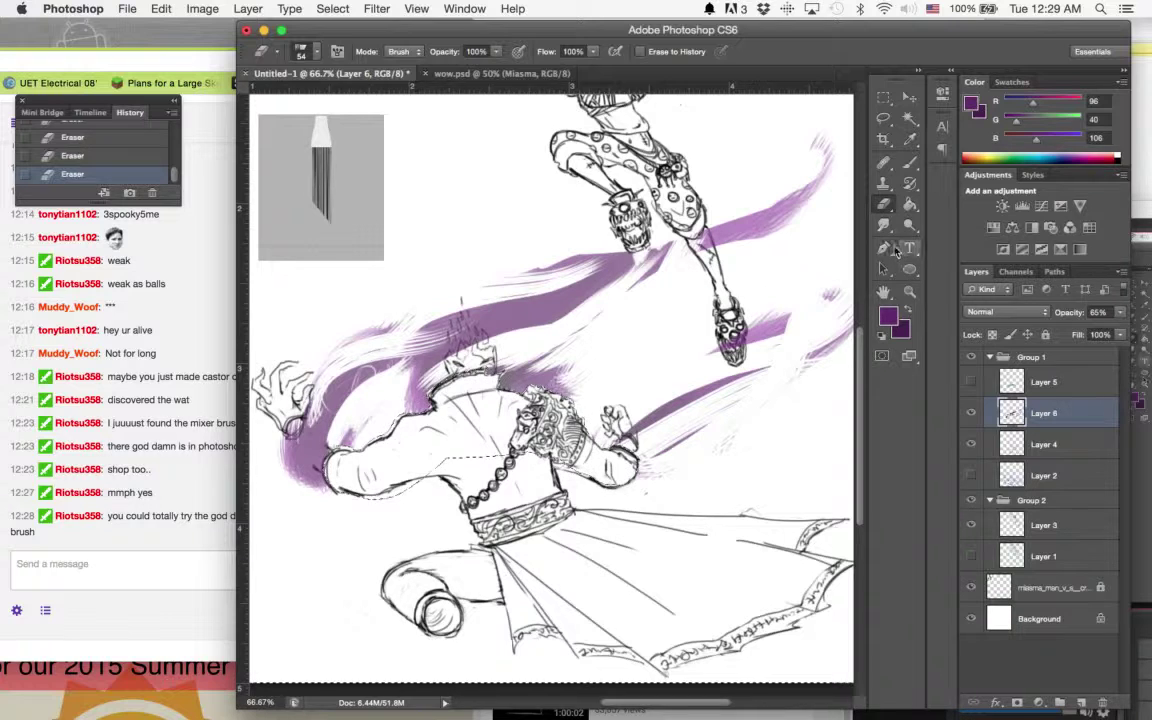
# Switch to a 55 px bristle Brush and paint purple strokes along the upper smoke band
pyautogui.click(880, 183)
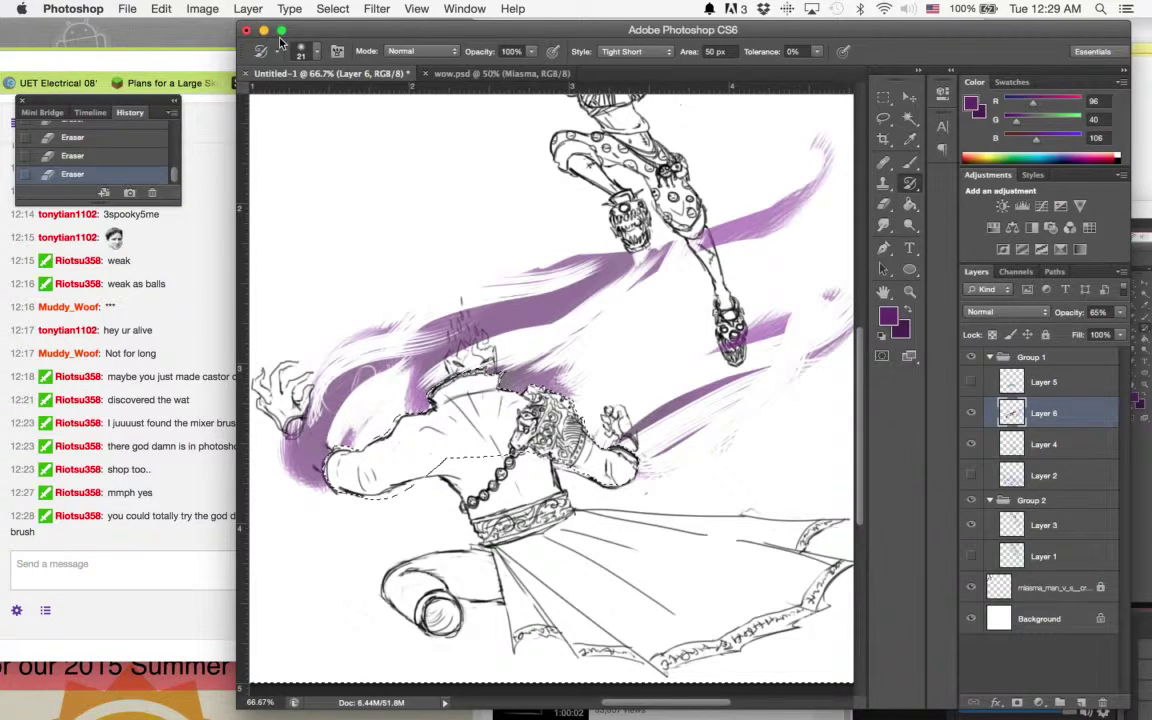
pyautogui.click(305, 51)
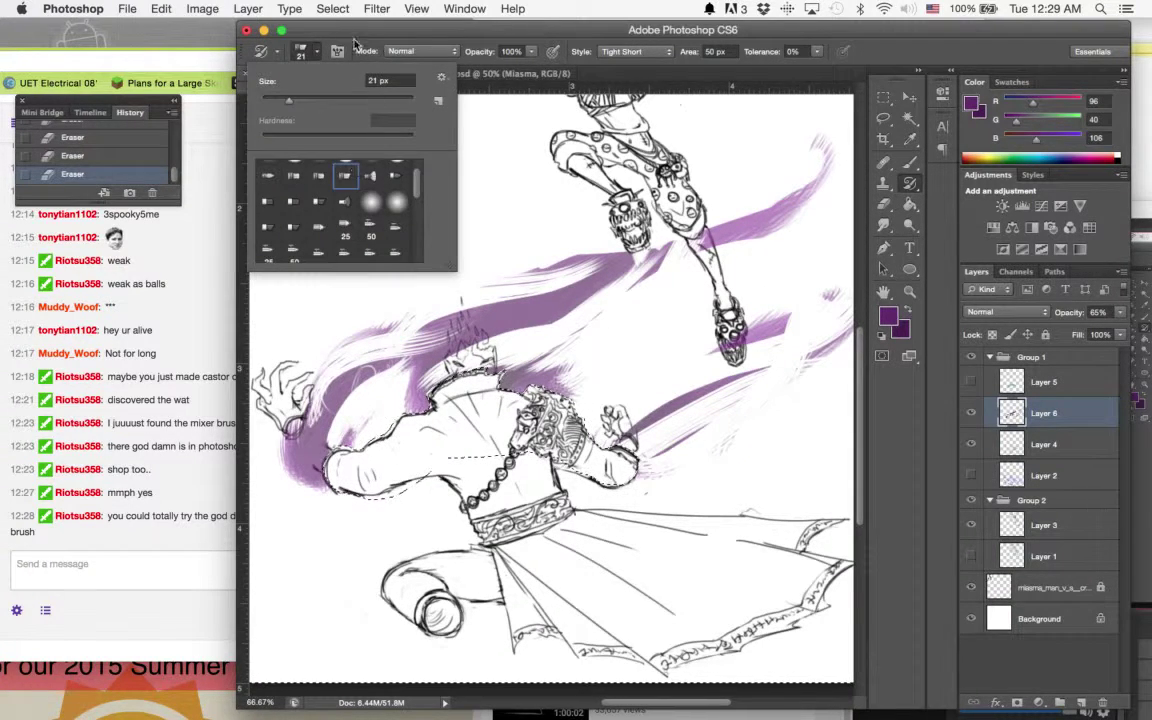
pyautogui.doubleClick(349, 178)
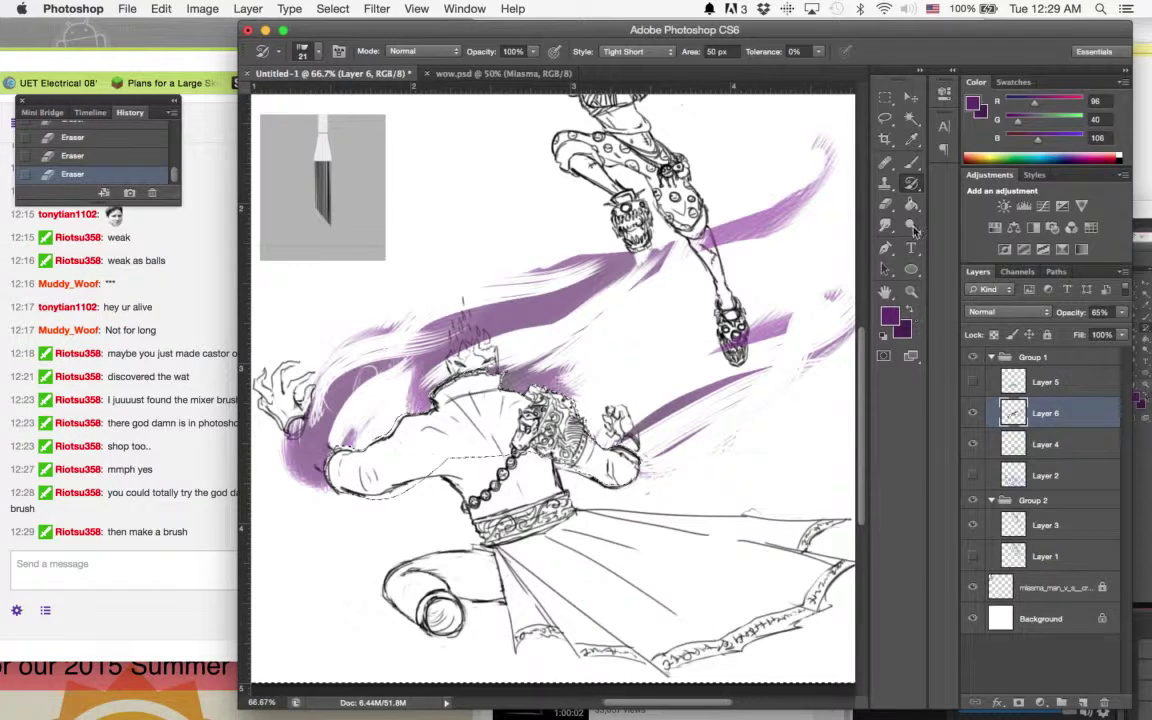
pyautogui.click(911, 165)
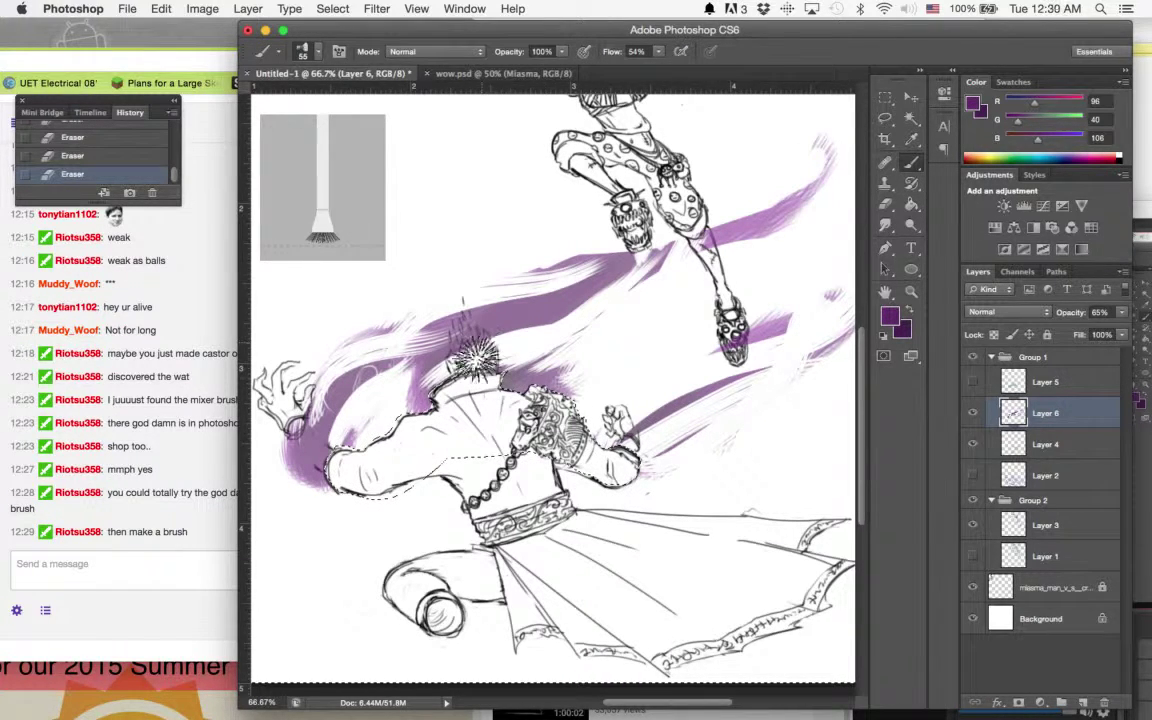
pyautogui.moveTo(400, 325); pyautogui.dragTo(540, 234)
pyautogui.moveTo(455, 307)
pyautogui.mouseDown()
pyautogui.moveTo(598, 226)
pyautogui.moveTo(595, 291)
pyautogui.moveTo(760, 250)
pyautogui.mouseUp()
pyautogui.moveTo(300, 360)
pyautogui.mouseDown()
pyautogui.moveTo(400, 290)
pyautogui.moveTo(540, 225)
pyautogui.mouseUp()
# Revisit the brush tip list and sample a darker purple as the painting colour
pyautogui.click(303, 52)
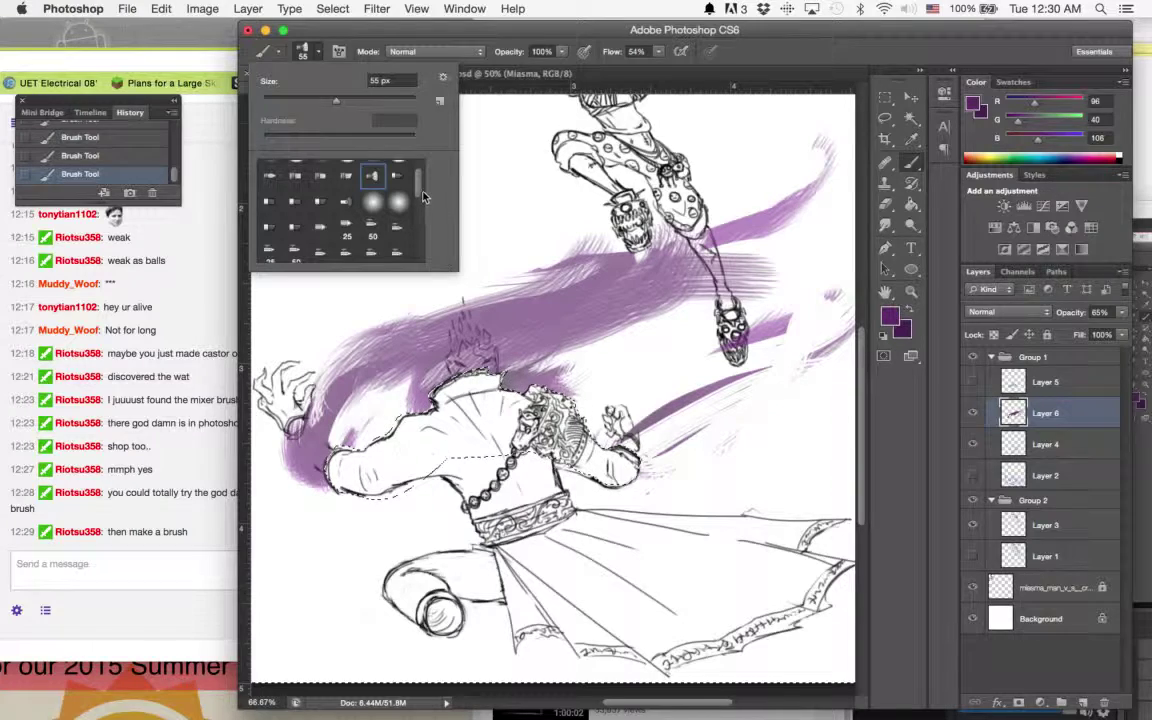
pyautogui.scroll(3, 420, 195)
pyautogui.scroll(-2, 350, 192)
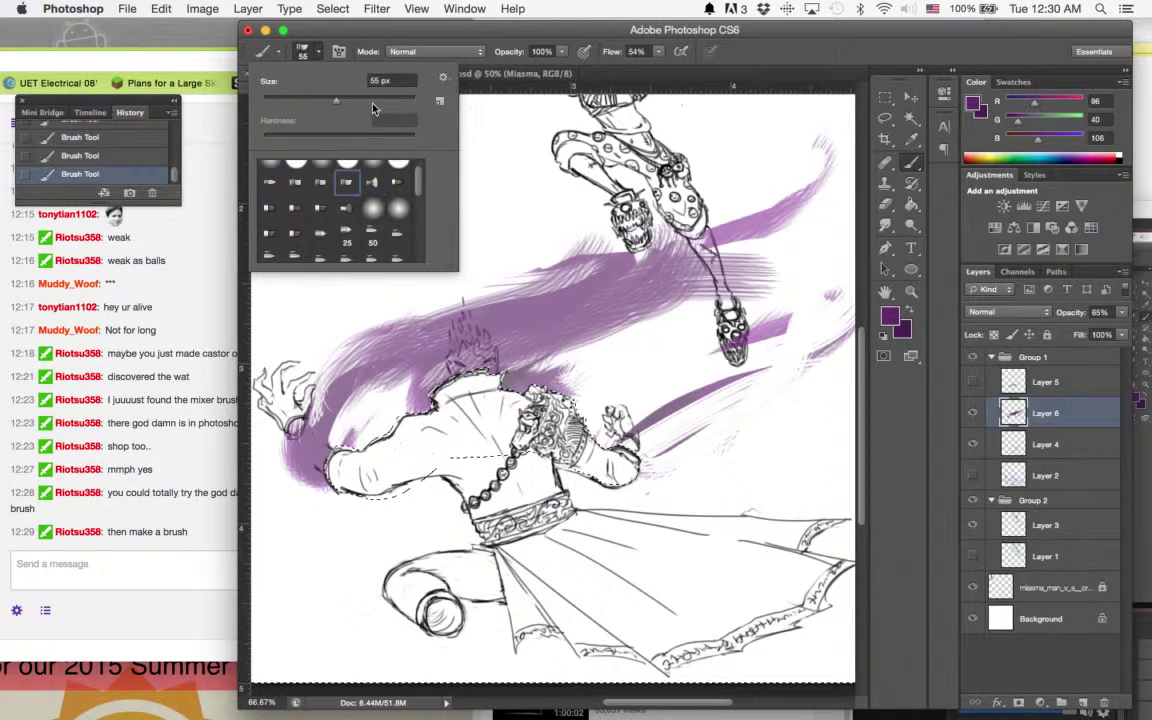
pyautogui.press('Return')
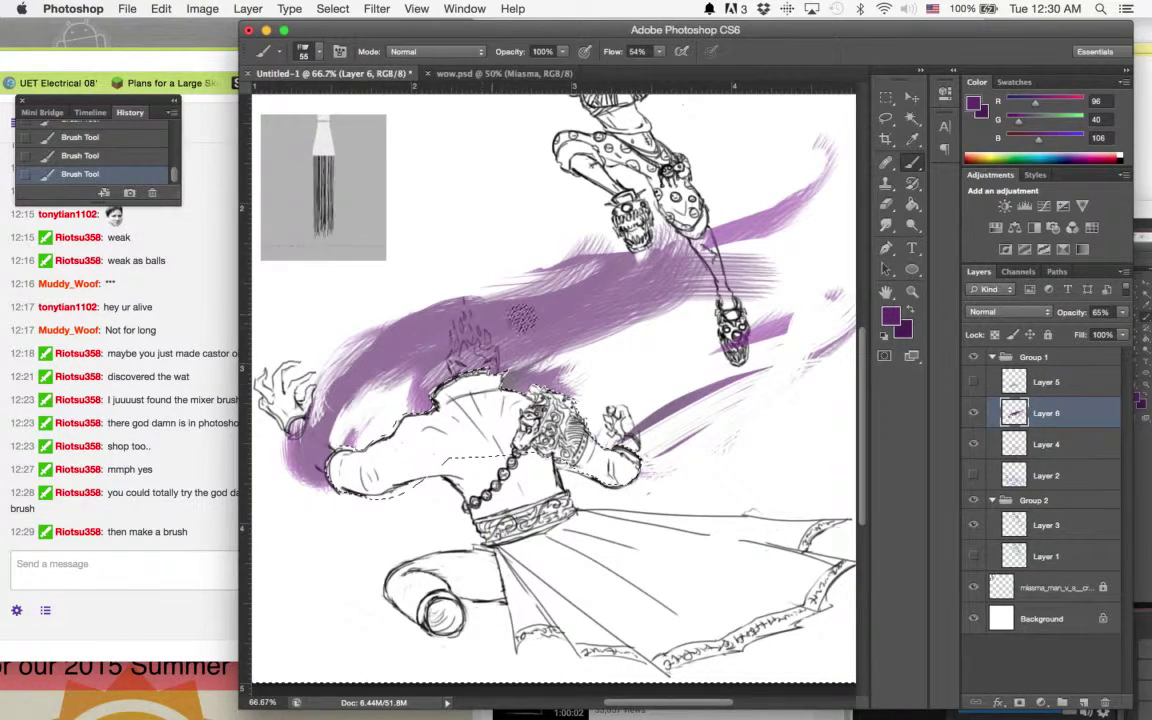
pyautogui.keyDown('alt'); pyautogui.click(806, 303); pyautogui.keyUp('alt')
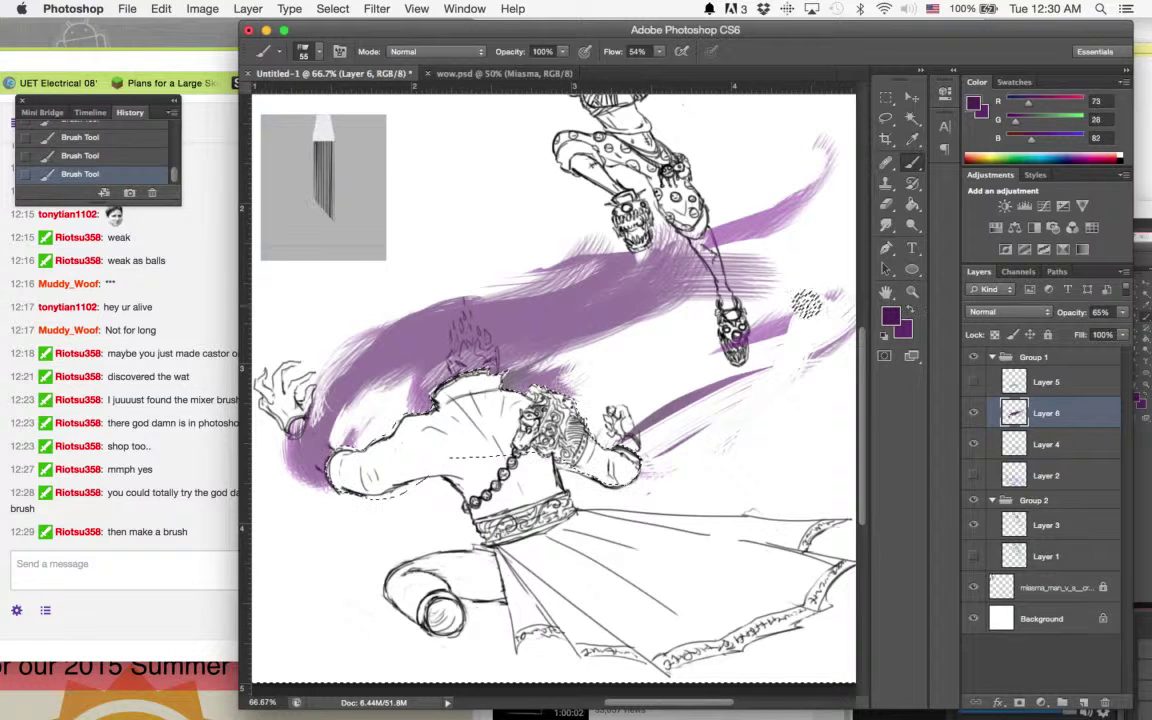
# Paint overlapping darker purple strokes to thicken the band around the head and shoulder
pyautogui.moveTo(394, 295); pyautogui.dragTo(570, 255)
pyautogui.moveTo(385, 325)
pyautogui.mouseDown()
pyautogui.moveTo(631, 265)
pyautogui.moveTo(470, 320)
pyautogui.mouseUp()
pyautogui.moveTo(640, 332); pyautogui.dragTo(548, 384)
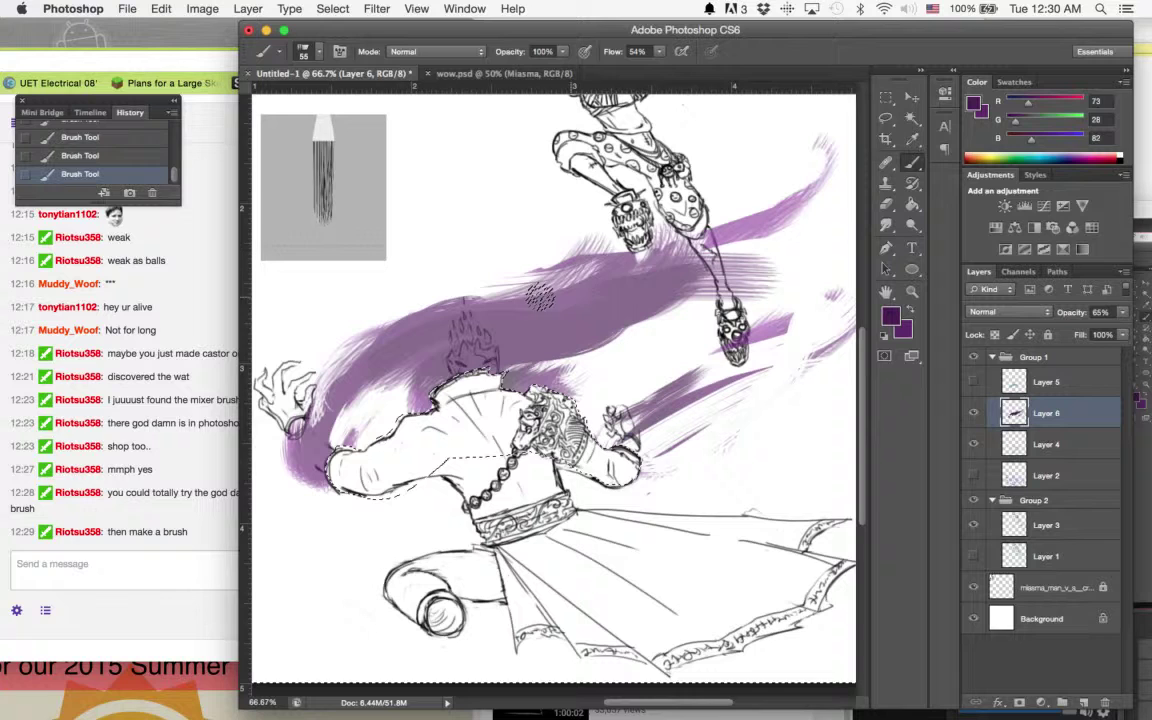
pyautogui.moveTo(540, 295); pyautogui.dragTo(430, 285)
pyautogui.moveTo(520, 240)
pyautogui.mouseDown()
pyautogui.moveTo(818, 198)
pyautogui.moveTo(640, 230)
pyautogui.moveTo(606, 262)
pyautogui.mouseUp()
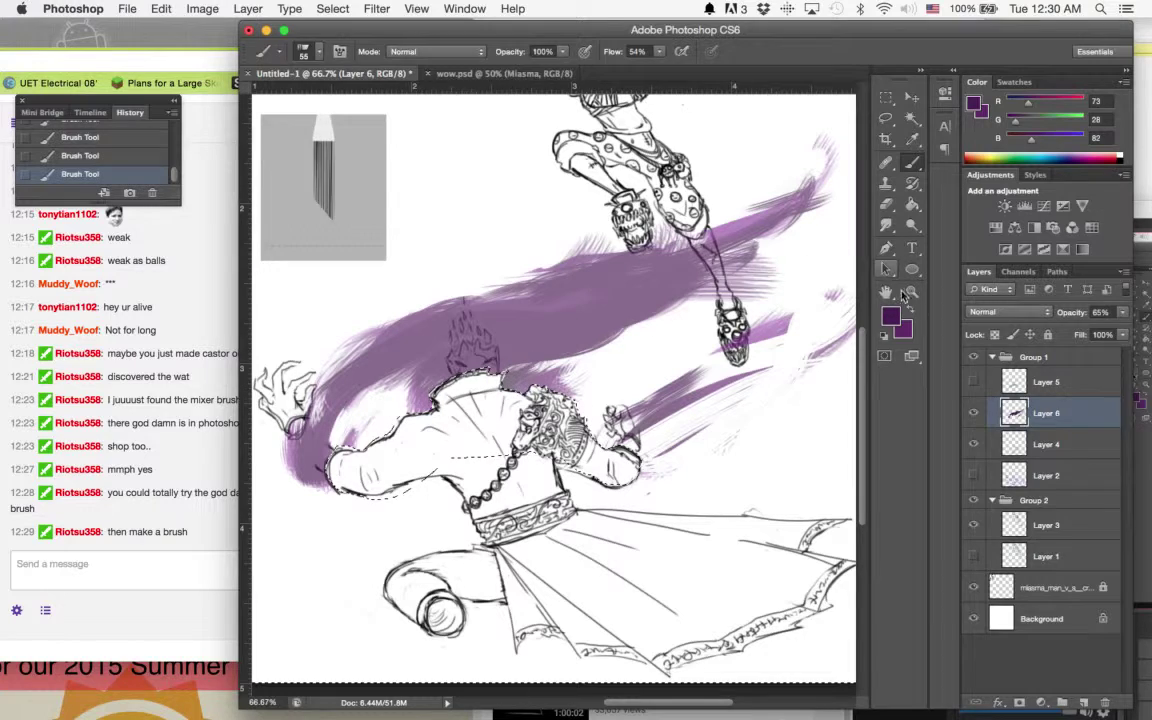
# Set the foreground colour to deep red #9d0f1c
pyautogui.click(887, 318)
pyautogui.moveTo(937, 350); pyautogui.dragTo(937, 333)
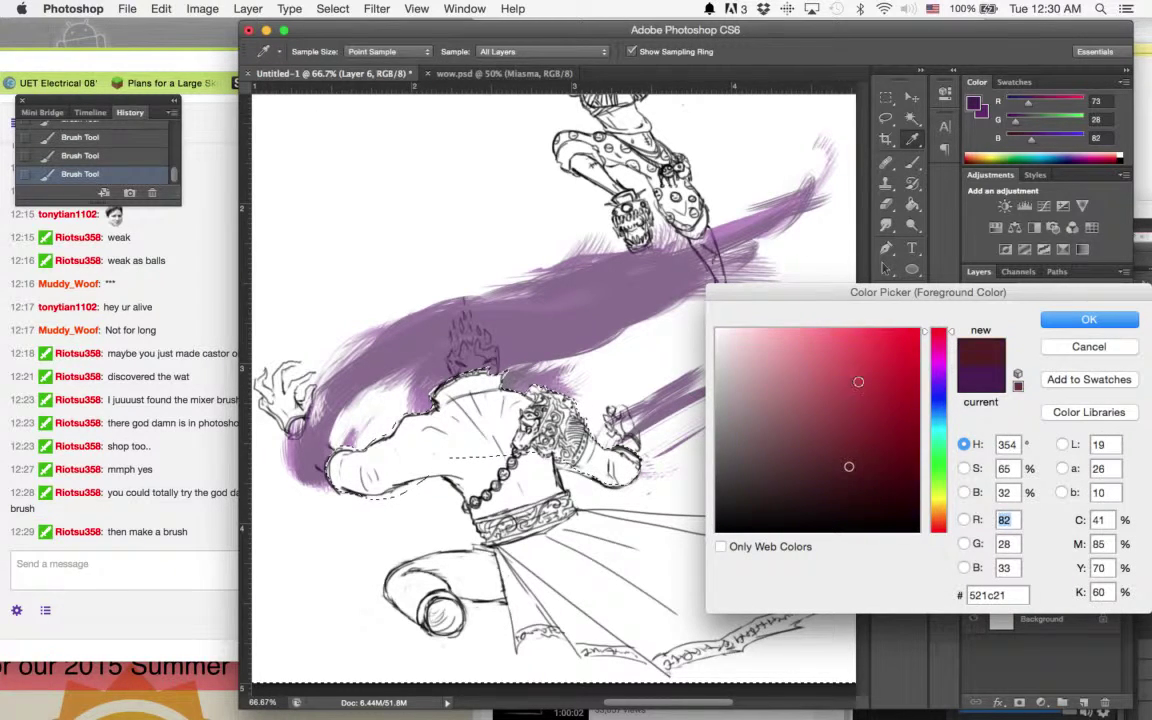
pyautogui.moveTo(905, 469); pyautogui.dragTo(900, 406)
pyautogui.click(1089, 319)
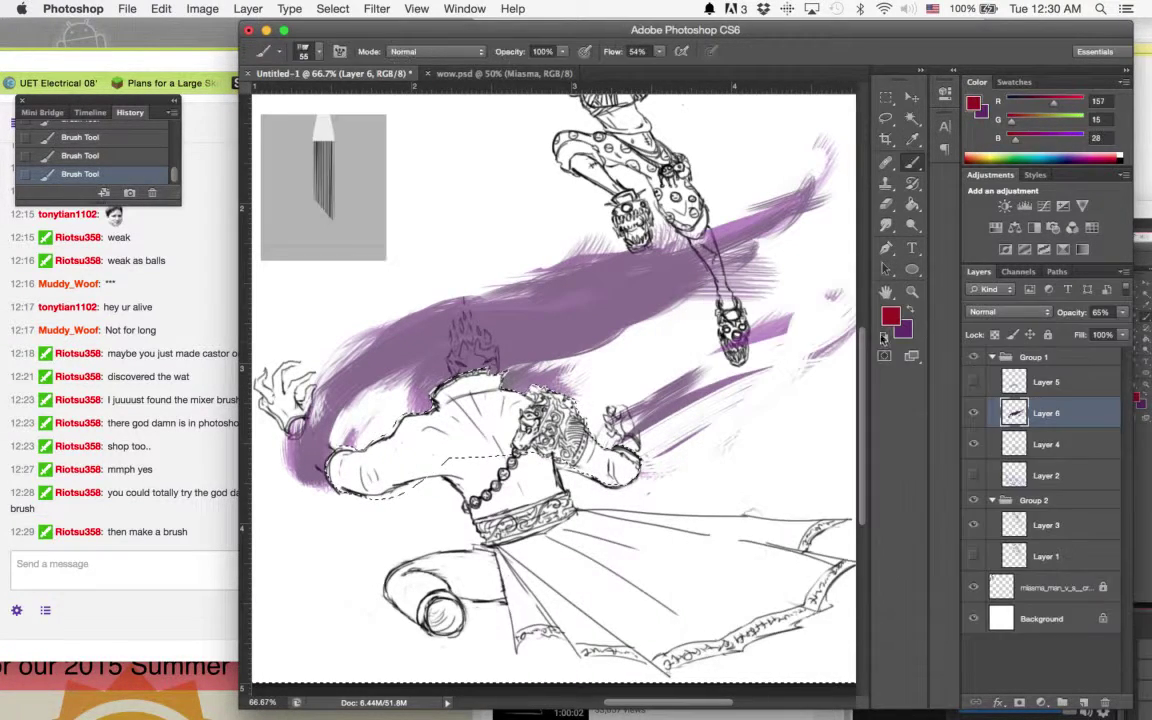
# Paint red streaks across the chest, then glaze purple back over them
pyautogui.moveTo(400, 400)
pyautogui.mouseDown()
pyautogui.moveTo(465, 345)
pyautogui.moveTo(595, 300)
pyautogui.mouseUp()
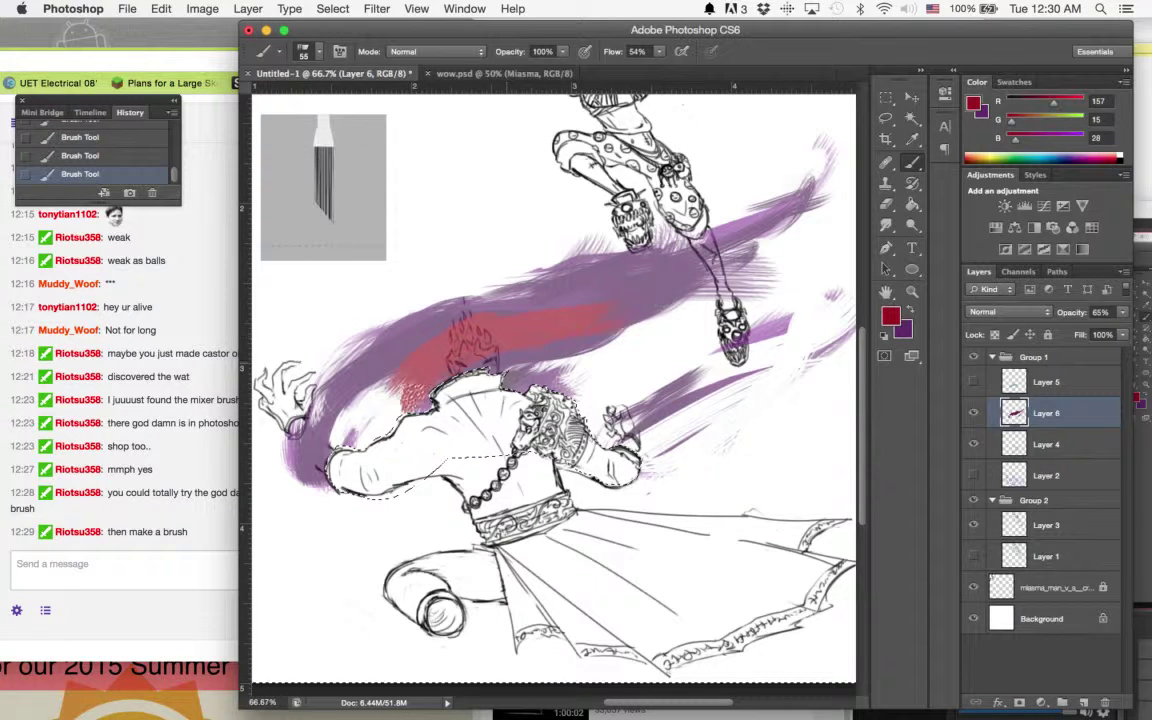
pyautogui.moveTo(330, 445); pyautogui.dragTo(503, 337)
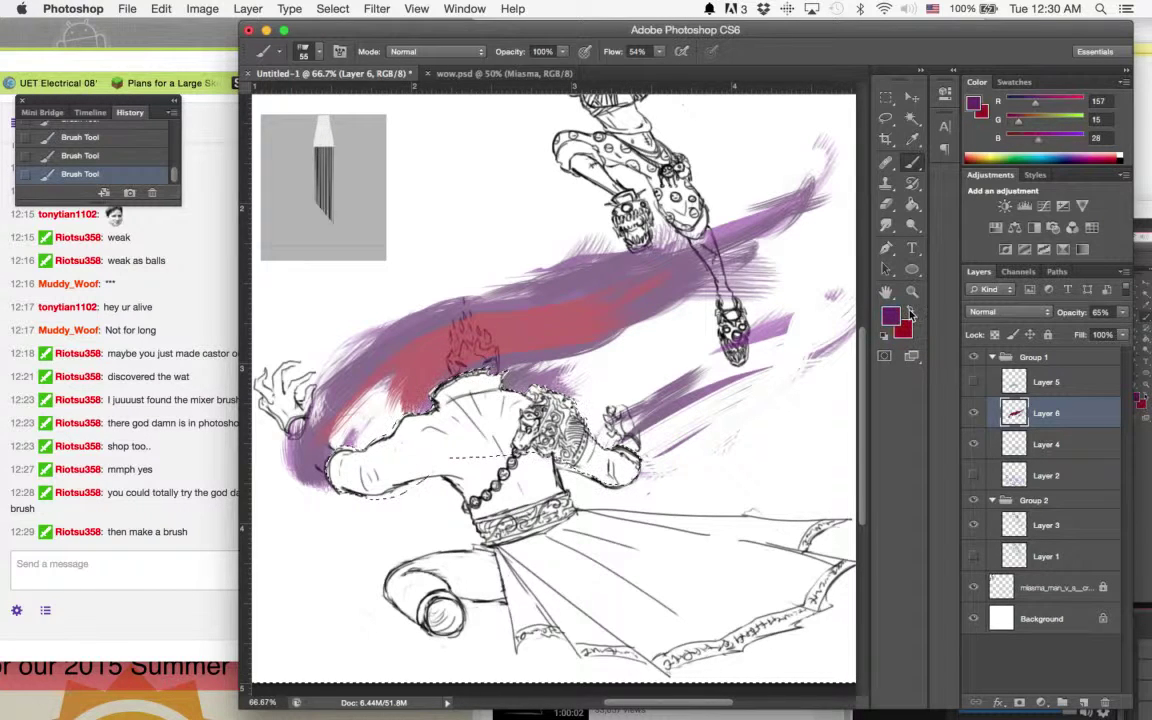
pyautogui.moveTo(345, 395); pyautogui.dragTo(445, 330)
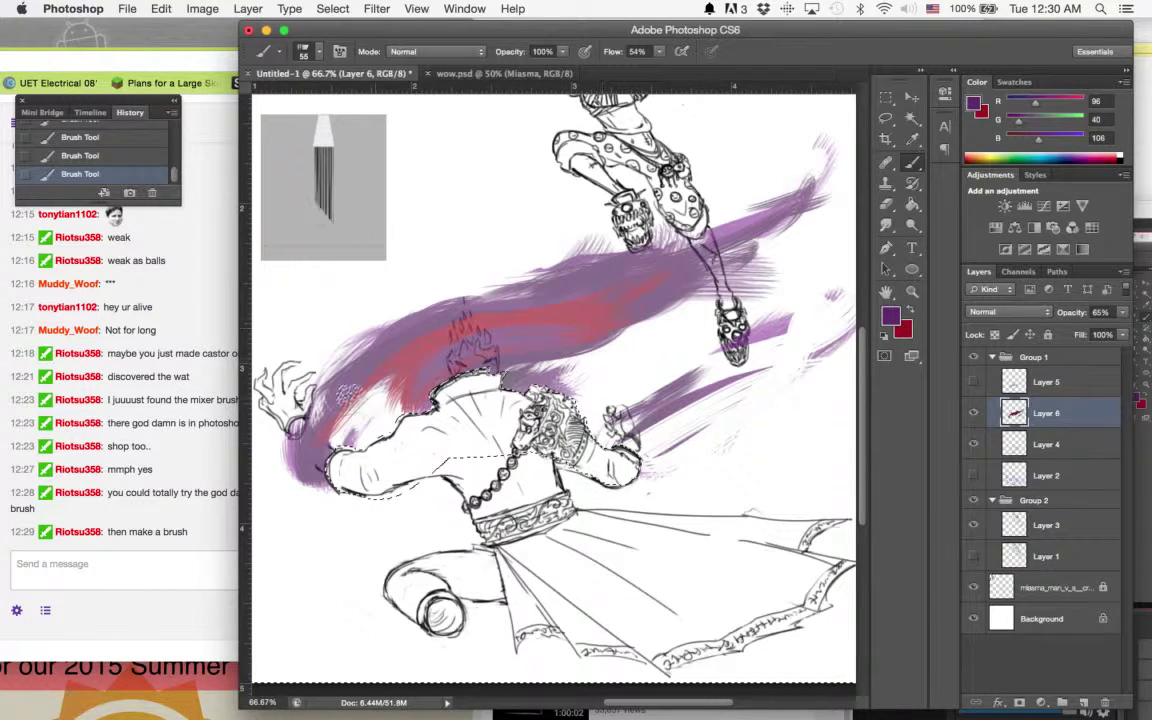
pyautogui.moveTo(624, 278); pyautogui.dragTo(280, 350)
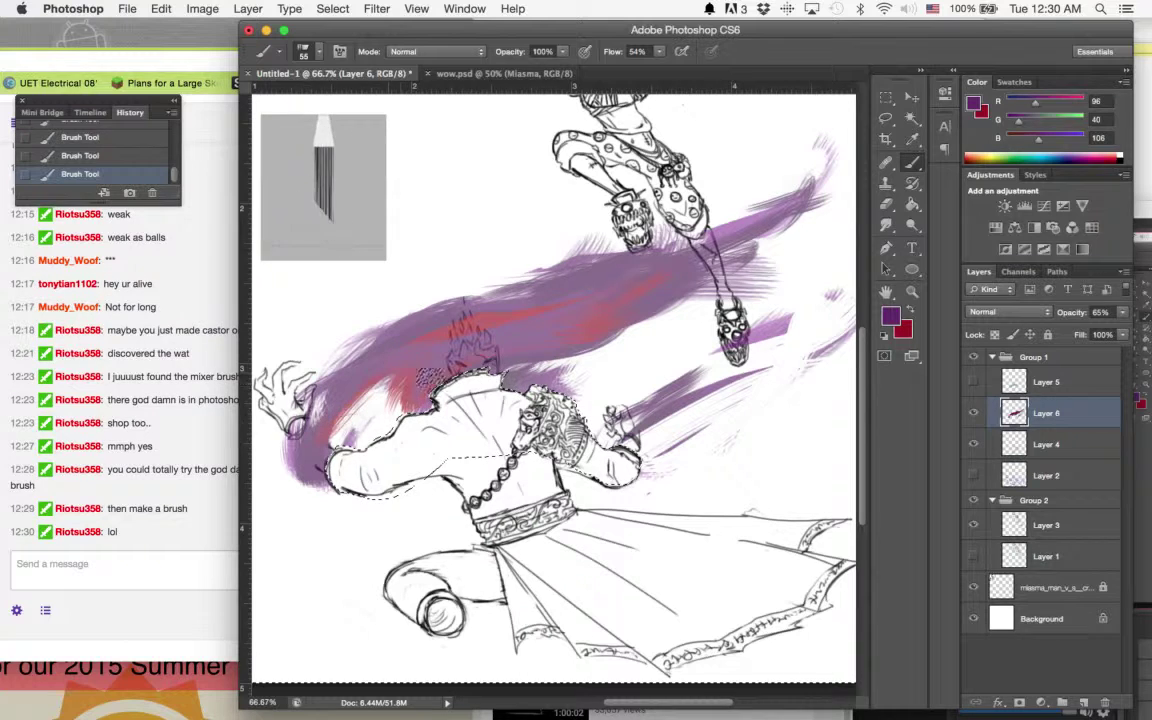
pyautogui.moveTo(560, 320); pyautogui.dragTo(653, 293)
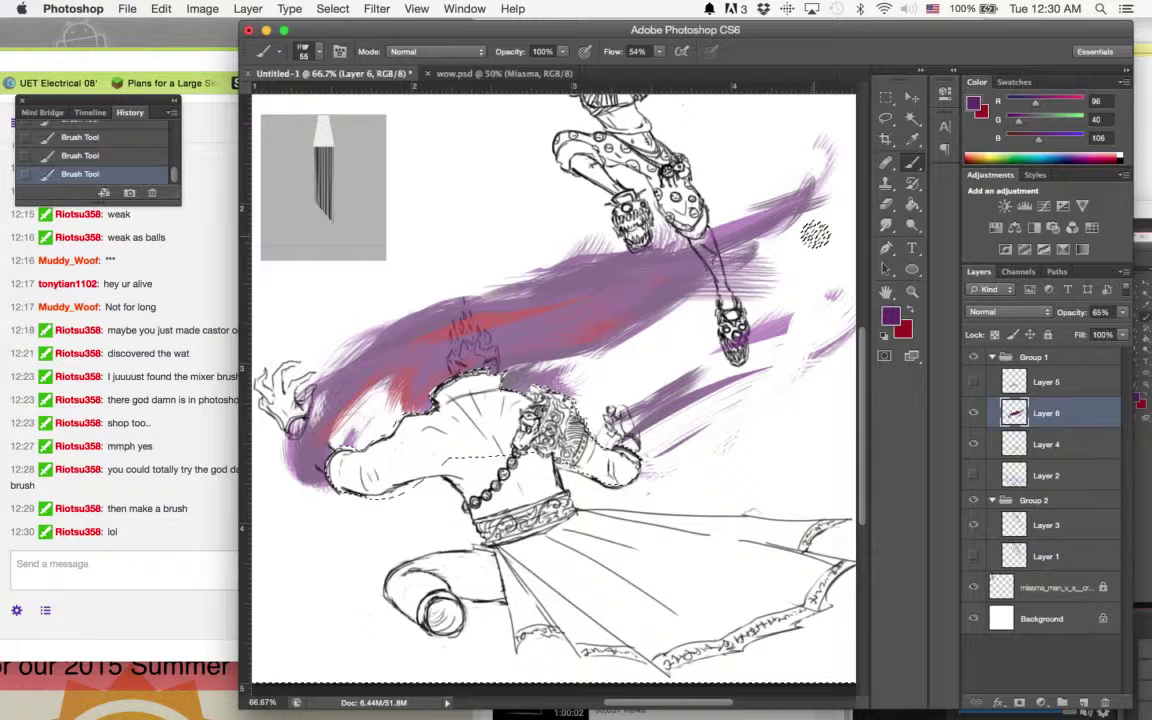
# Bring the Chrome Twitch window forward, enlarge it, and drag it aside
pyautogui.click(190, 340)
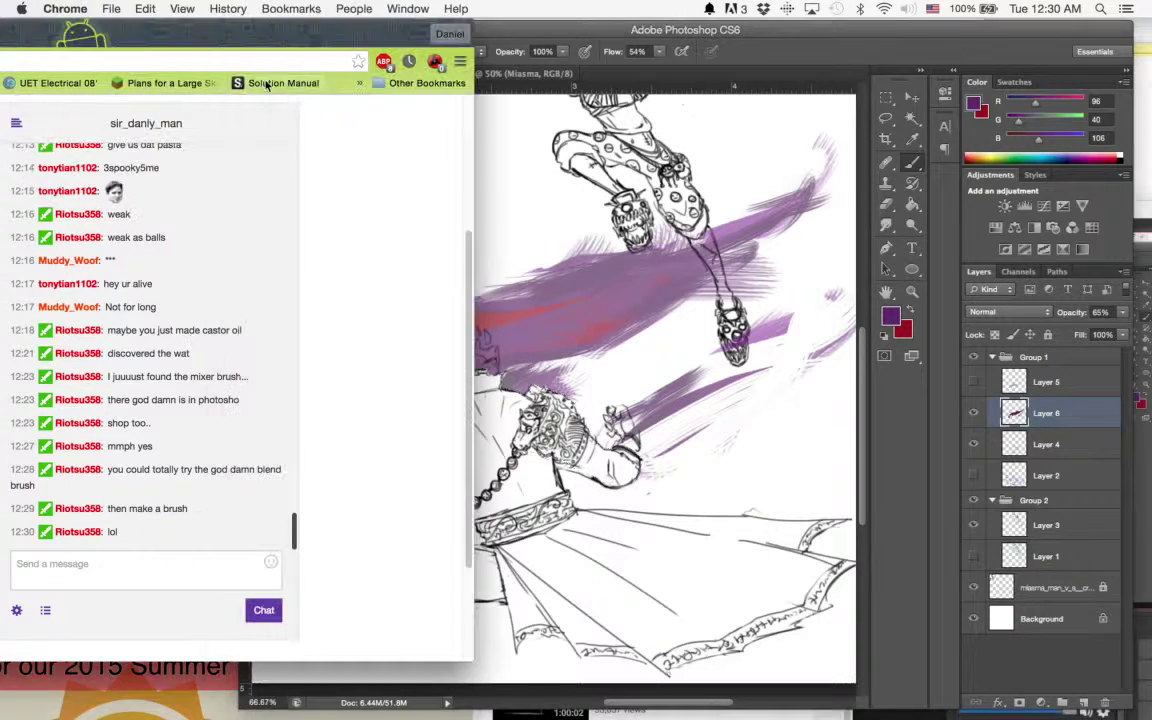
pyautogui.doubleClick(280, 40)
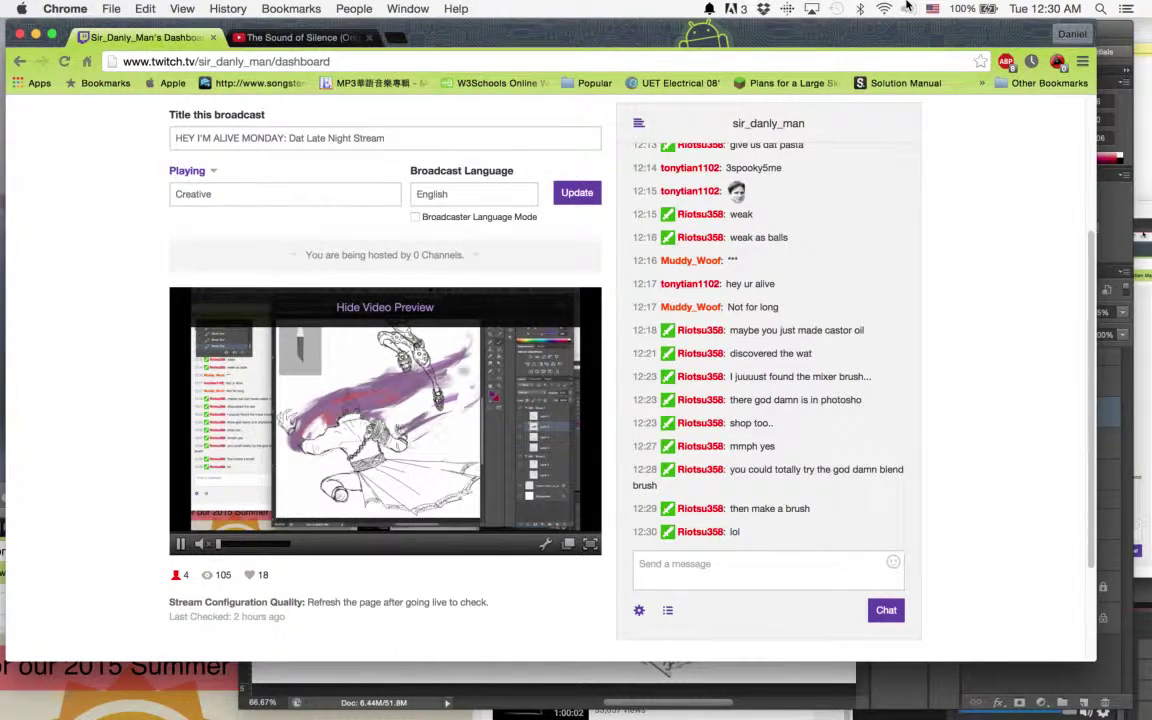
pyautogui.moveTo(907, 6); pyautogui.dragTo(777, 5)
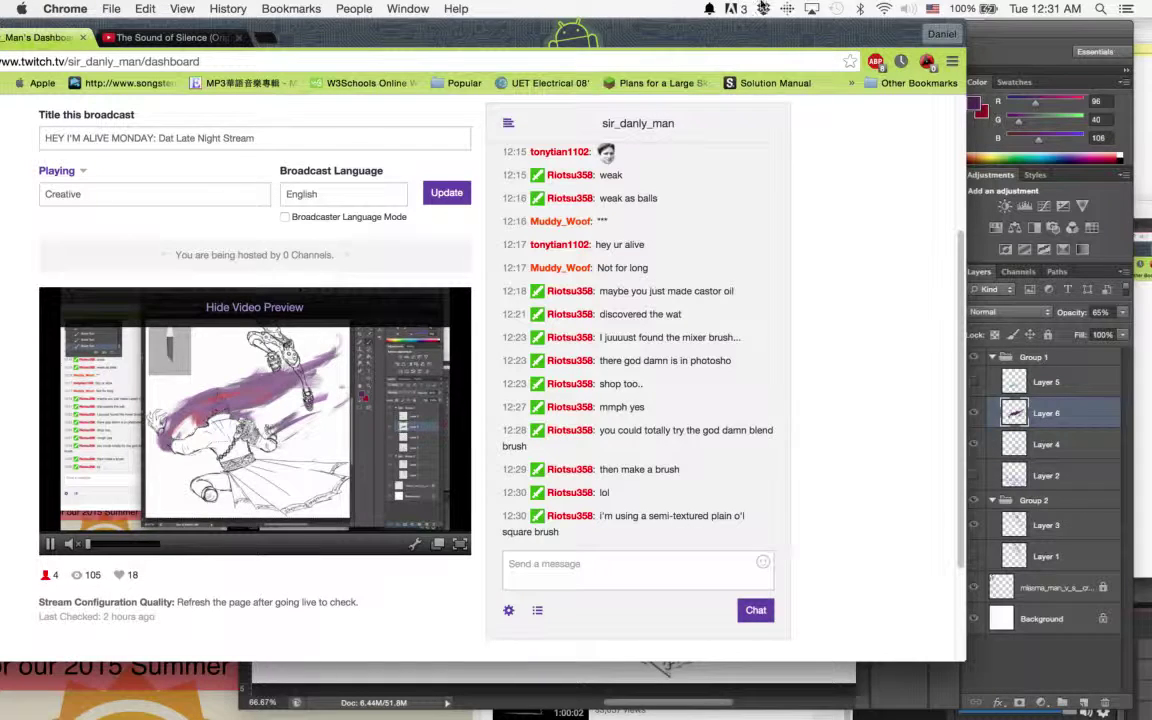
pyautogui.moveTo(735, 32); pyautogui.dragTo(483, 32)
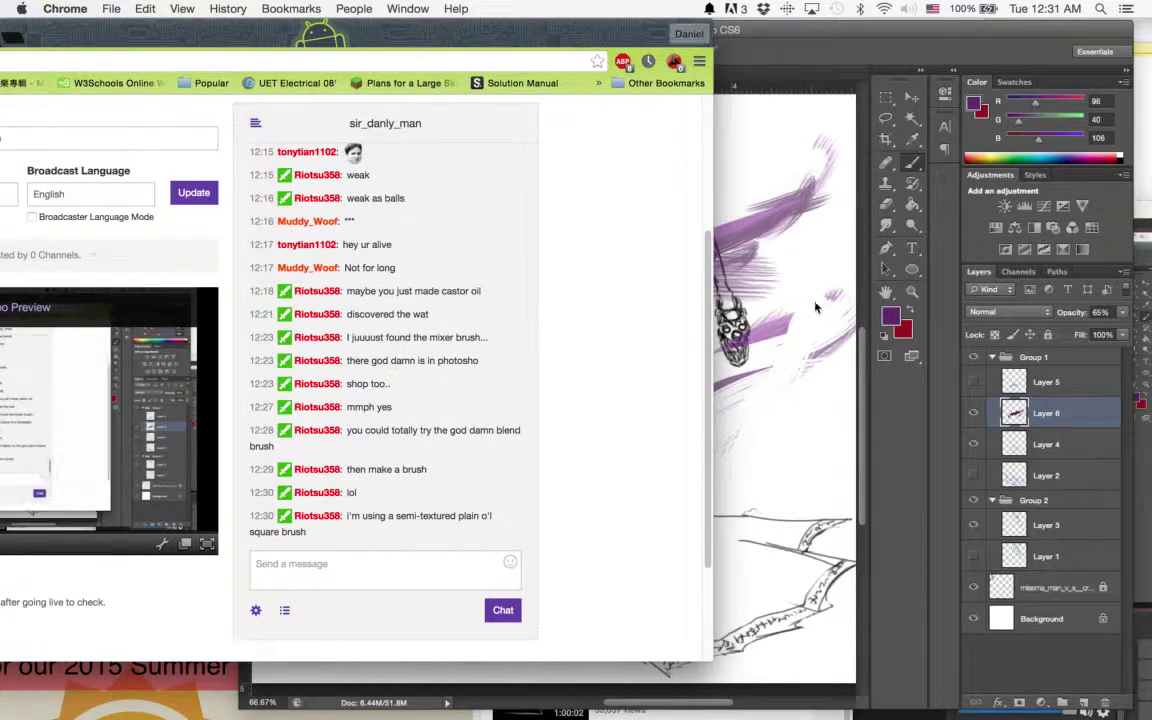
# Return the stream dashboard to the front and scroll through its chat
pyautogui.click(855, 433)
pyautogui.scroll(3, 600, 400)
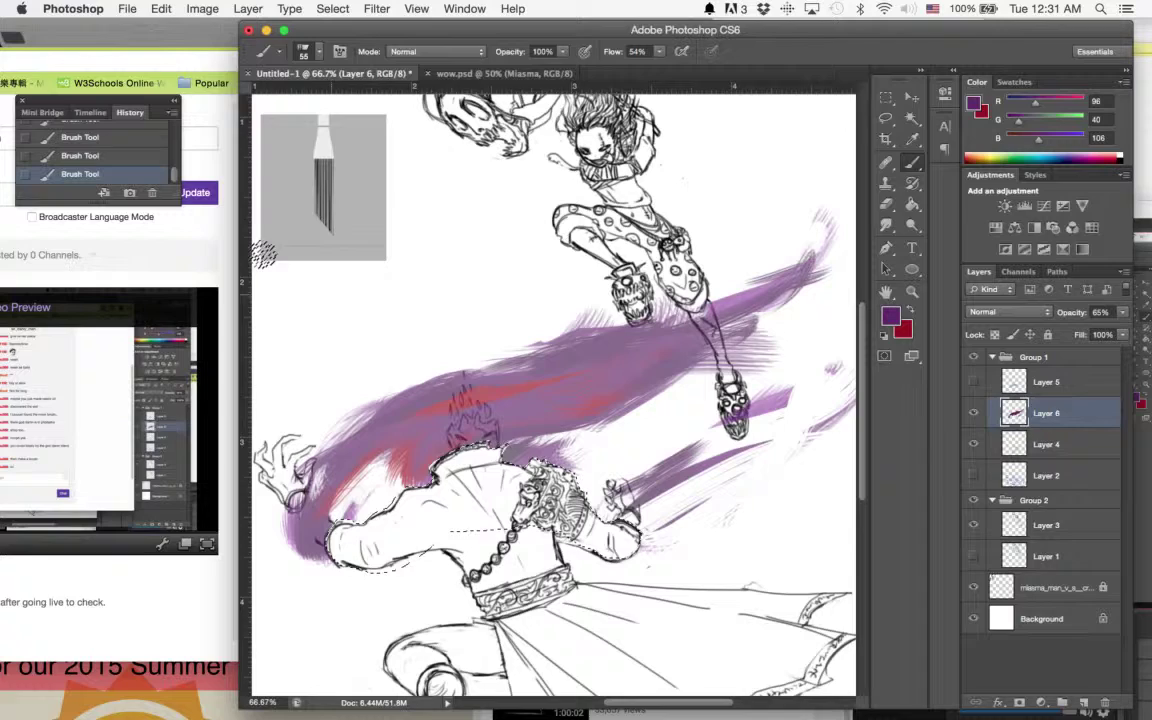
pyautogui.moveTo(222, 40); pyautogui.dragTo(484, 40)
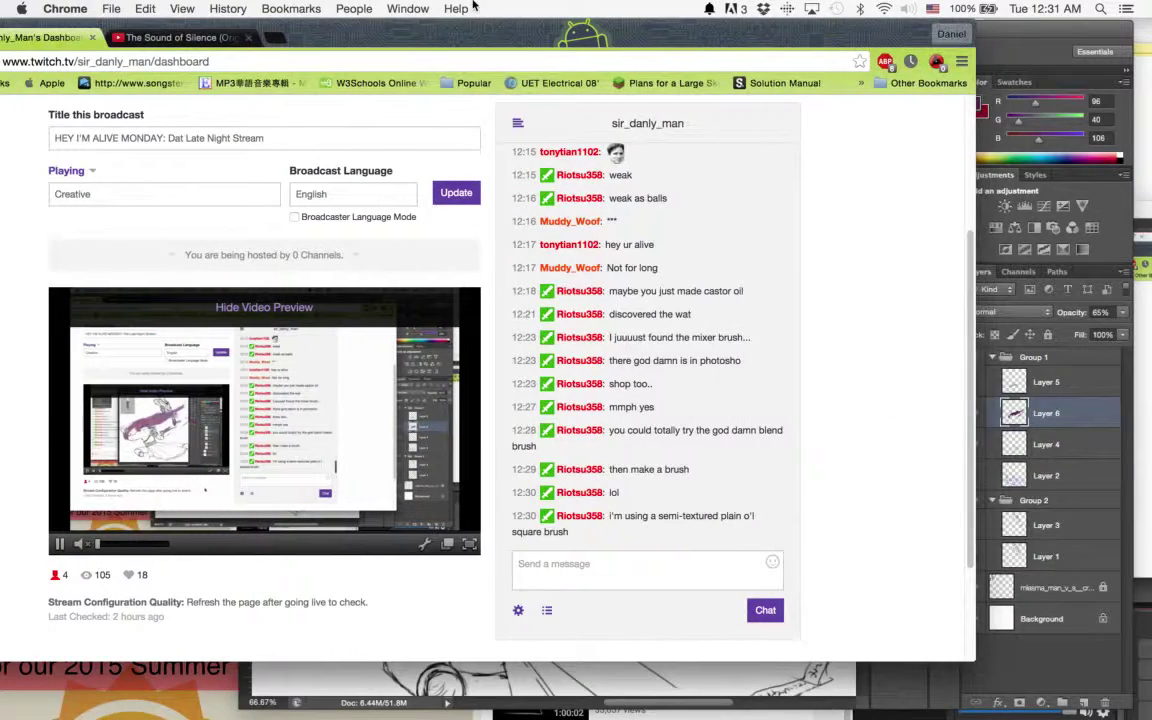
pyautogui.scroll(3, 570, 487)
pyautogui.scroll(-5, 580, 495)
pyautogui.scroll(-5, 612, 514)
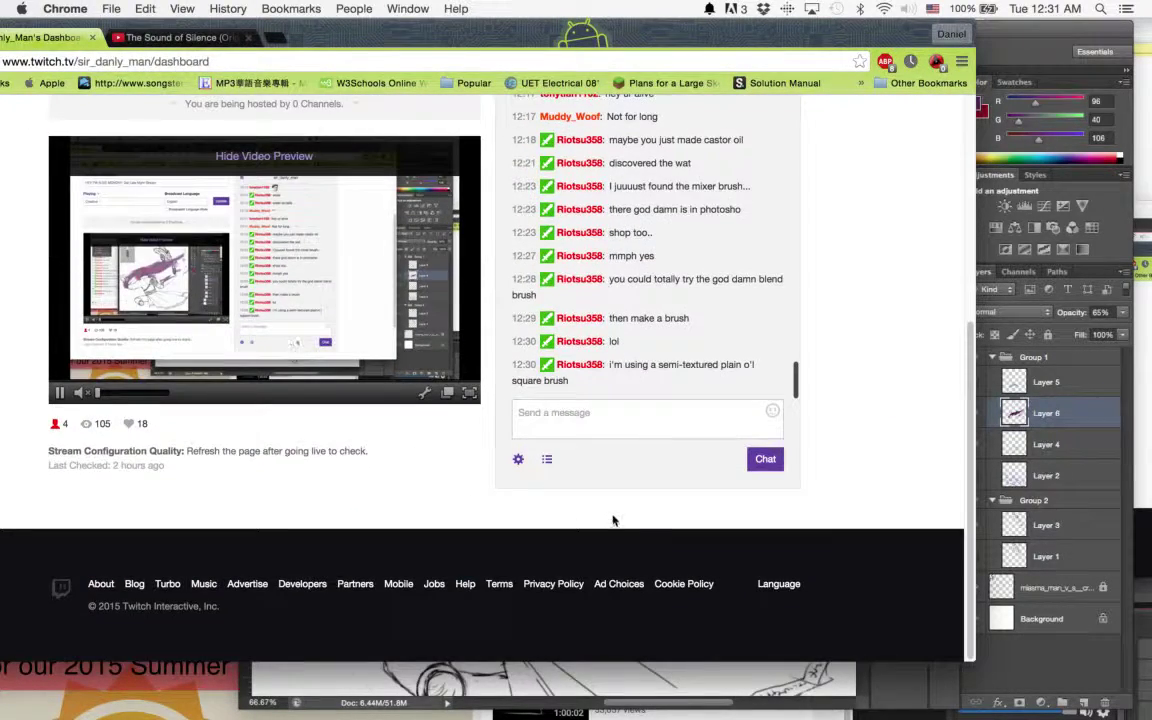
pyautogui.scroll(5, 700, 560)
pyautogui.moveTo(1114, 701)
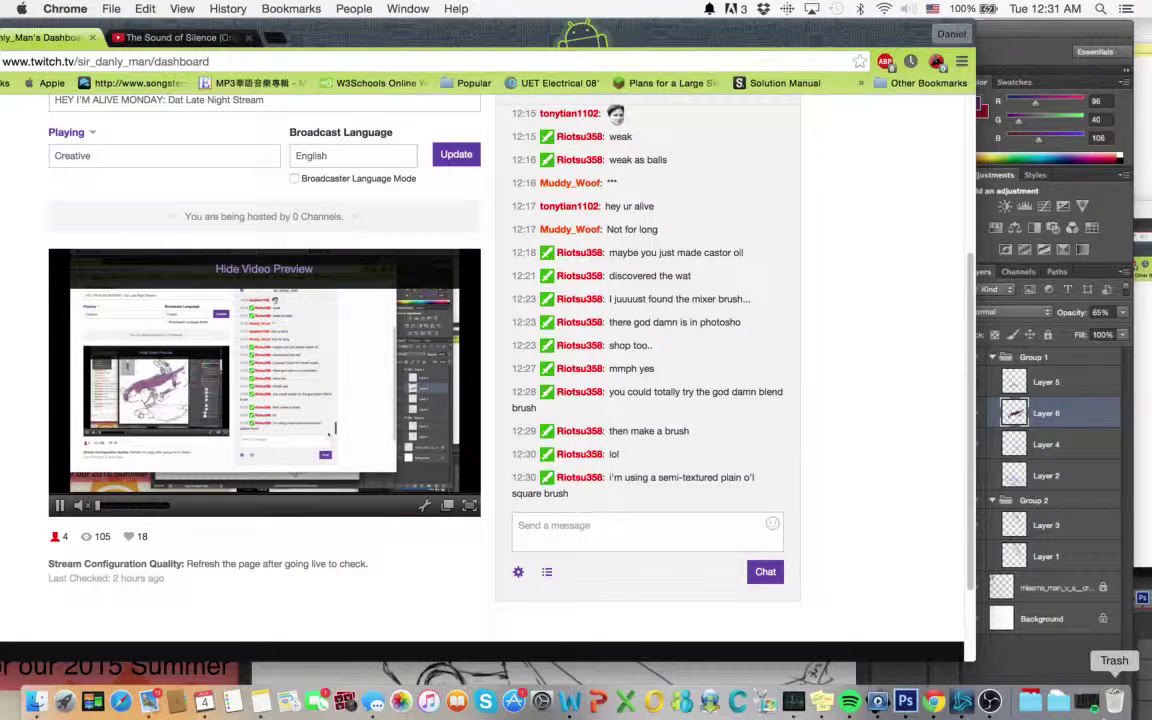